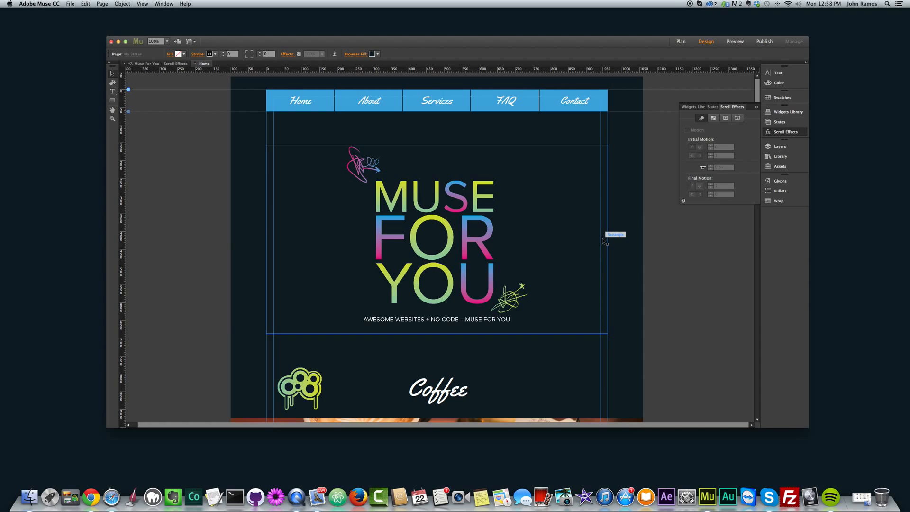
Step: Preview the Home page in the browser, scroll through it to examine the menu, logo and coffee-image scroll effects, and minimize the preview
{"action": "key", "text": "super+shift+e"}
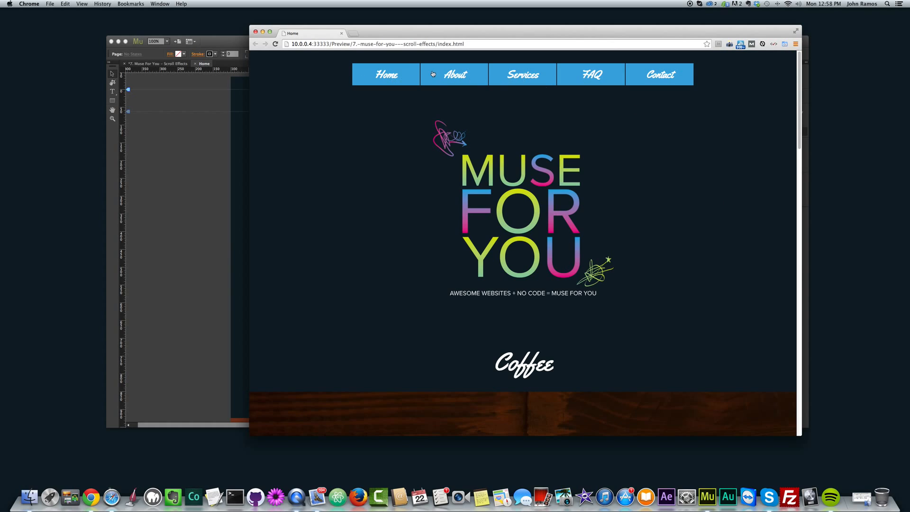
{"action": "left_click", "coordinate": [524, 77]}
{"action": "left_click_drag", "start_coordinate": [799, 62], "coordinate": [800, 71]}
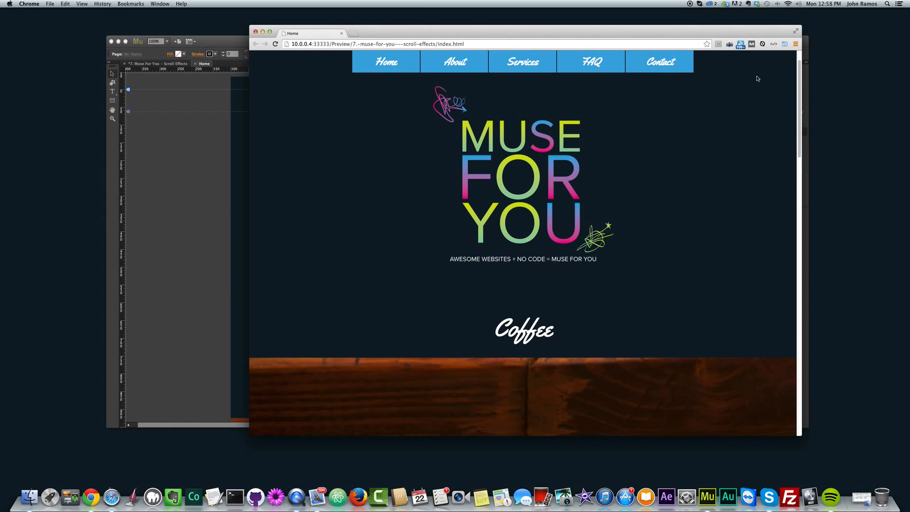
{"action": "left_click_drag", "start_coordinate": [798, 71], "coordinate": [802, 99]}
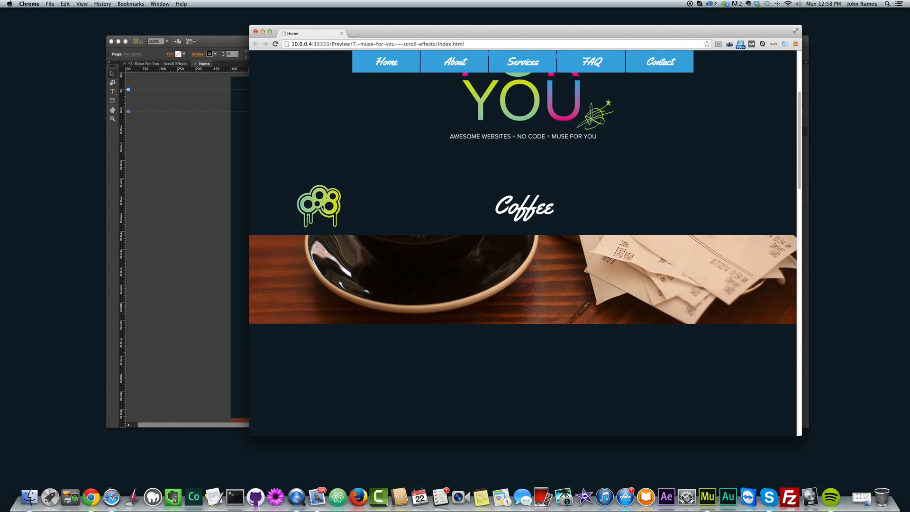
{"action": "left_click_drag", "start_coordinate": [800, 148], "coordinate": [802, 170]}
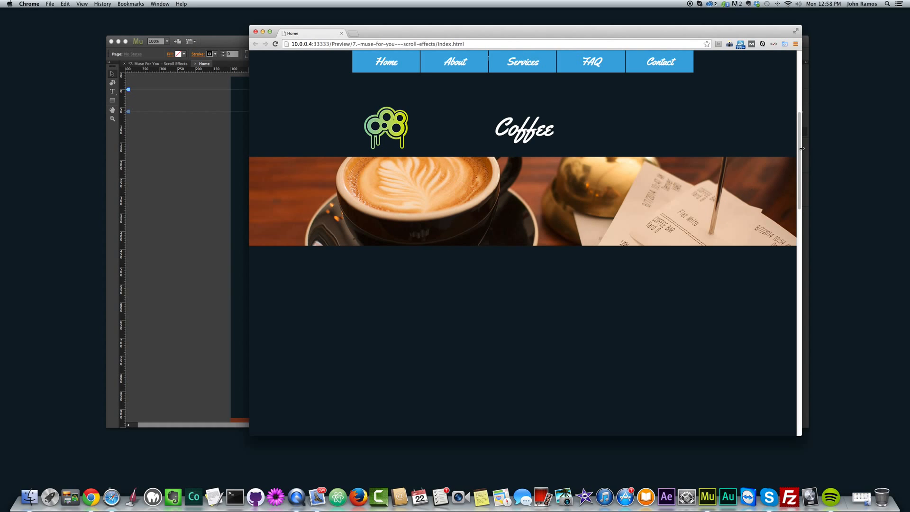
{"action": "mouse_move", "coordinate": [801, 149]}
{"action": "left_mouse_down"}
{"action": "mouse_move", "coordinate": [799, 132]}
{"action": "mouse_move", "coordinate": [800, 149]}
{"action": "left_mouse_up"}
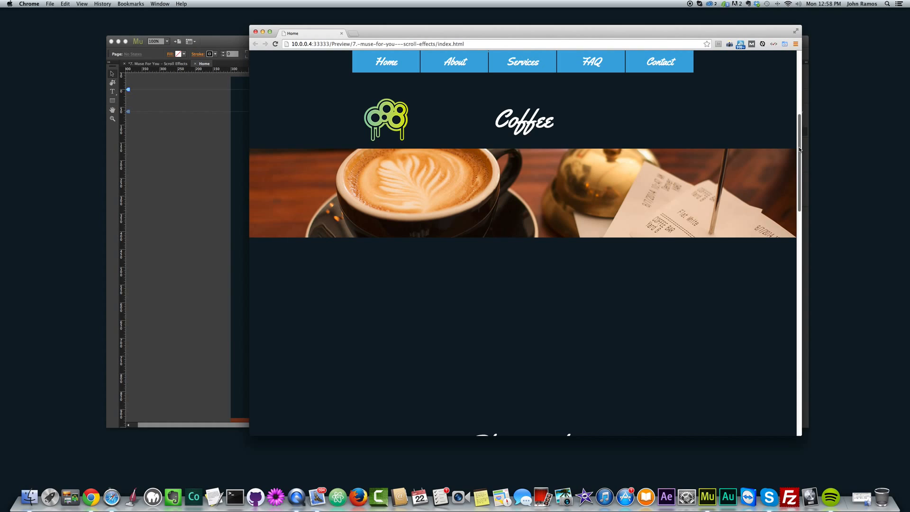
{"action": "left_click_drag", "start_coordinate": [799, 138], "coordinate": [800, 140]}
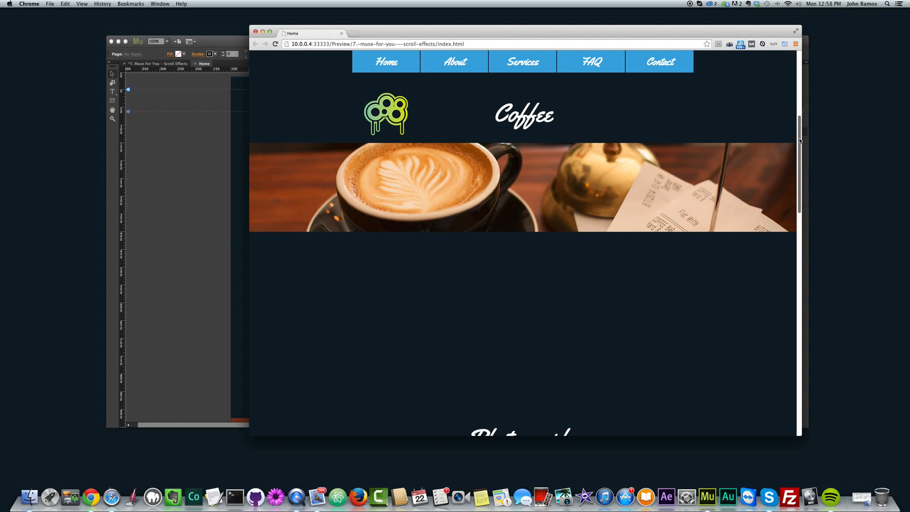
{"action": "left_click_drag", "start_coordinate": [801, 141], "coordinate": [800, 130]}
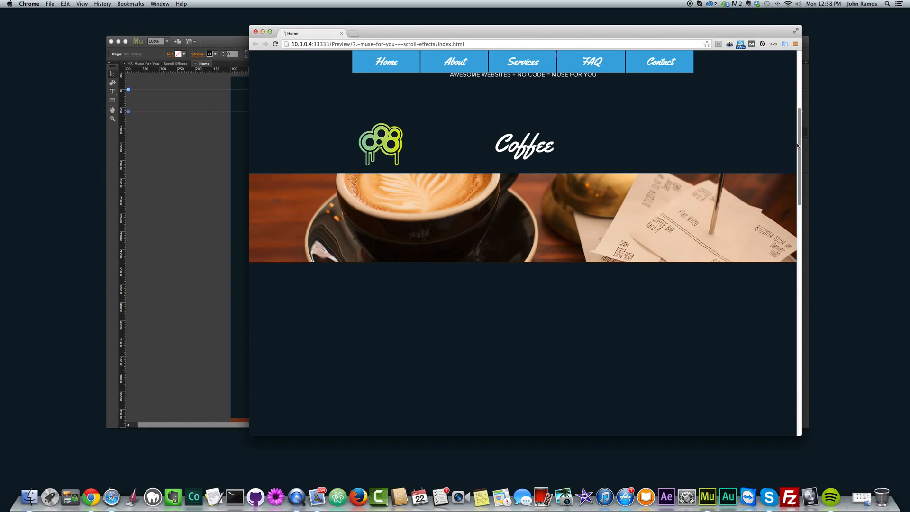
{"action": "left_click_drag", "start_coordinate": [799, 143], "coordinate": [801, 56]}
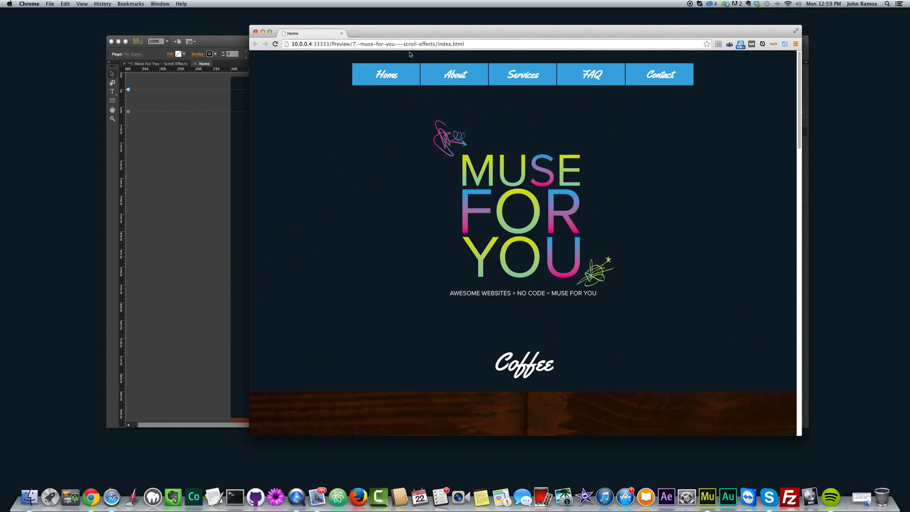
{"action": "left_click_drag", "start_coordinate": [412, 35], "coordinate": [473, 46]}
{"action": "left_click", "coordinate": [324, 43]}
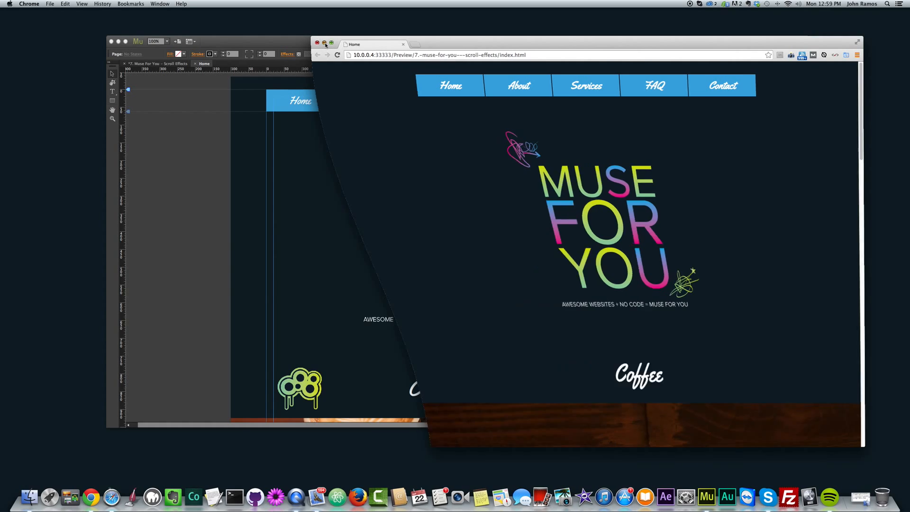
Step: Turn off the navigation menu's Motion scroll effect in Adobe Muse, deselect the menu and close the Scroll Effects settings
{"action": "left_click_drag", "start_coordinate": [555, 44], "coordinate": [555, 39]}
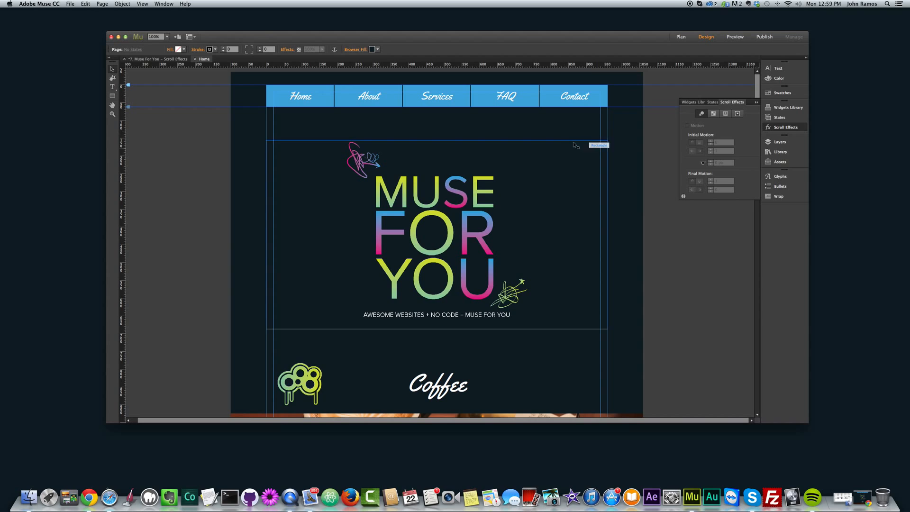
{"action": "left_click", "coordinate": [453, 104]}
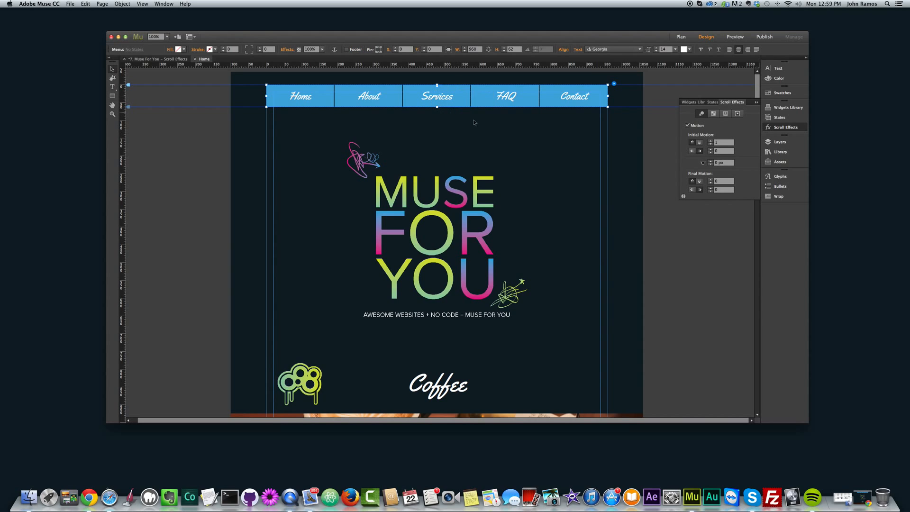
{"action": "left_click", "coordinate": [655, 124]}
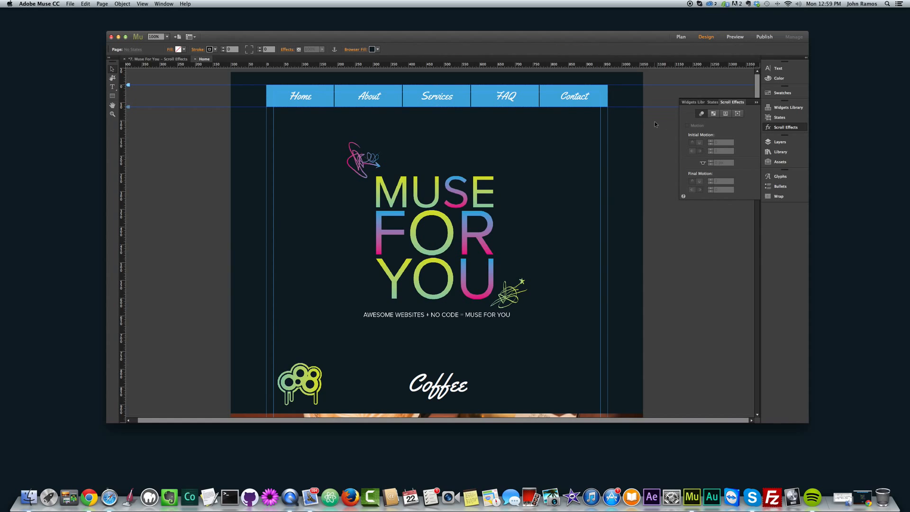
{"action": "left_click", "coordinate": [782, 127]}
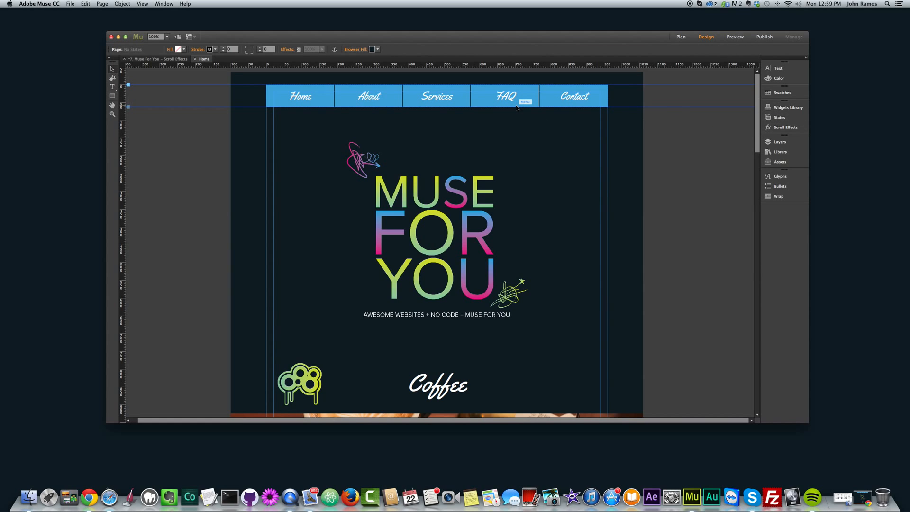
Step: Preview the page in the browser again and scroll down and back up to examine how the menu moves without Motion
{"action": "key", "text": "super+shift+e"}
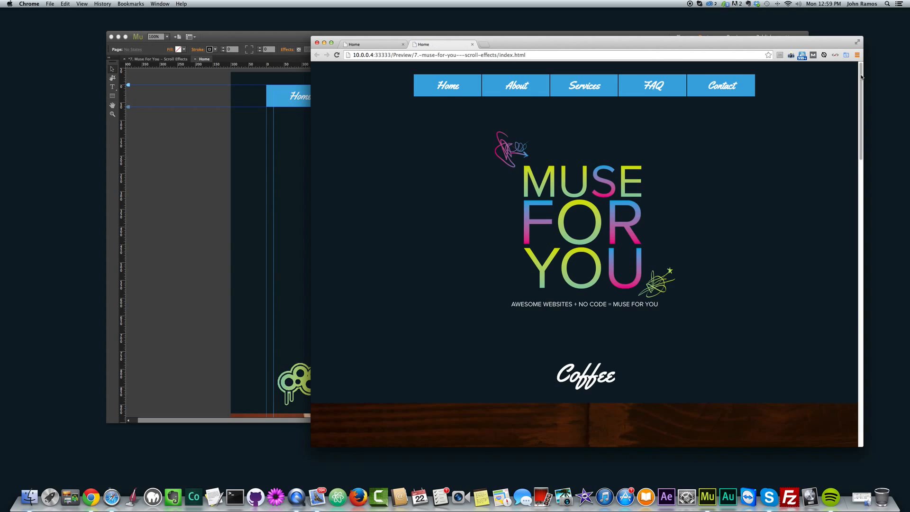
{"action": "mouse_move", "coordinate": [862, 76]}
{"action": "left_mouse_down"}
{"action": "mouse_move", "coordinate": [861, 89]}
{"action": "mouse_move", "coordinate": [857, 63]}
{"action": "mouse_move", "coordinate": [854, 152]}
{"action": "mouse_move", "coordinate": [853, 69]}
{"action": "left_mouse_up"}
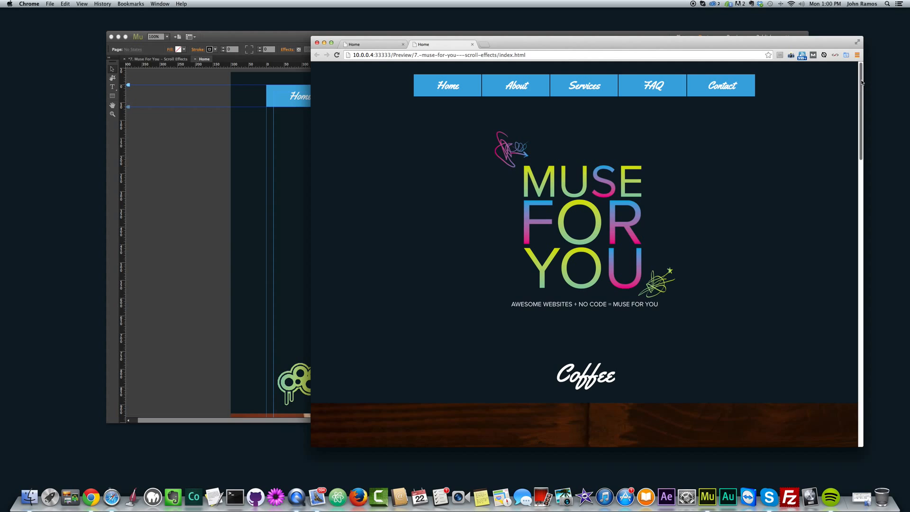
{"action": "mouse_move", "coordinate": [862, 82]}
{"action": "left_mouse_down"}
{"action": "mouse_move", "coordinate": [861, 257]}
{"action": "mouse_move", "coordinate": [855, 71]}
{"action": "mouse_move", "coordinate": [851, 216]}
{"action": "mouse_move", "coordinate": [853, 71]}
{"action": "left_mouse_up"}
{"action": "left_click_drag", "start_coordinate": [859, 79], "coordinate": [856, 132]}
{"action": "right_click", "coordinate": [859, 78]}
{"action": "left_click", "coordinate": [845, 65]}
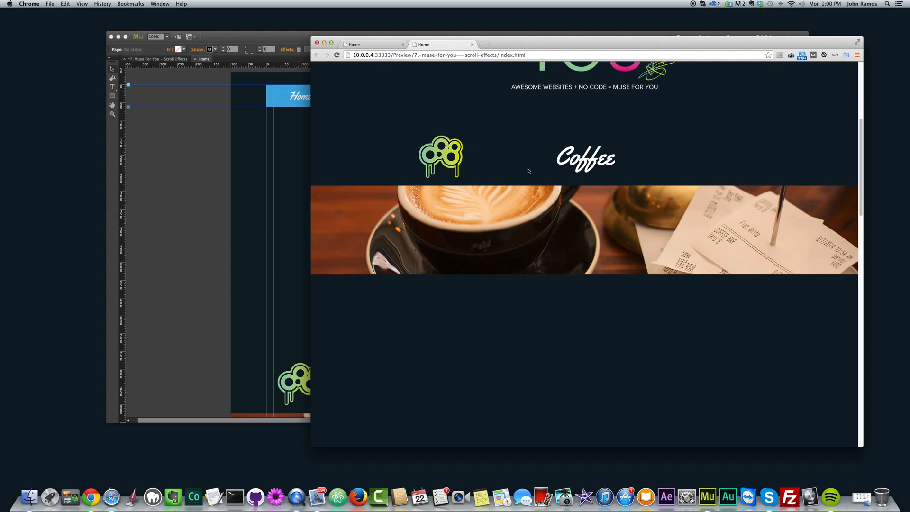
{"action": "left_click_drag", "start_coordinate": [856, 178], "coordinate": [862, 83]}
Step: Return to Adobe Muse, select the navigation menu and review its Motion, Opacity, Slideshow and Edge Animate scroll effect settings
{"action": "left_click", "coordinate": [223, 150]}
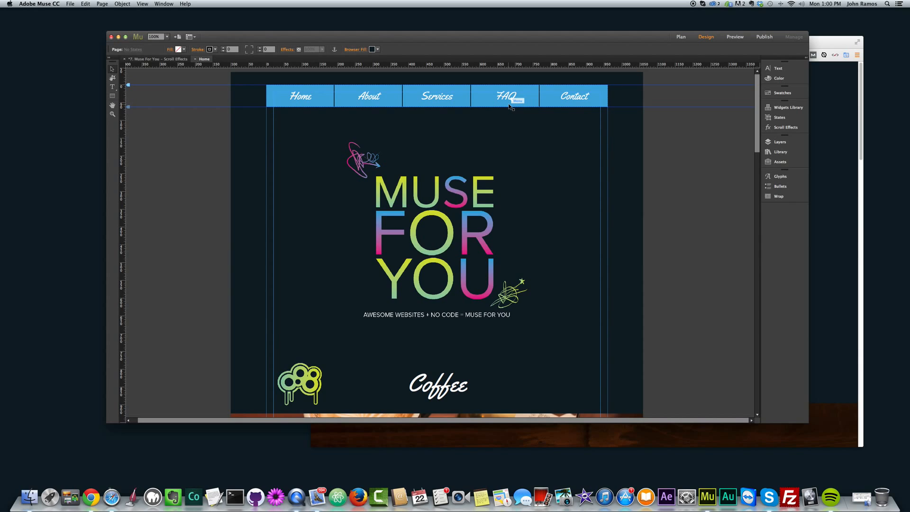
{"action": "left_click", "coordinate": [557, 102]}
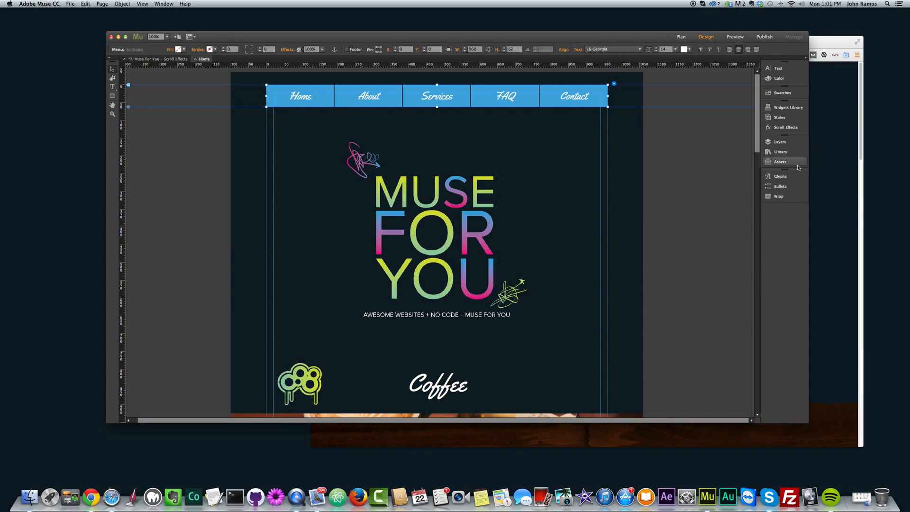
{"action": "left_click", "coordinate": [785, 128]}
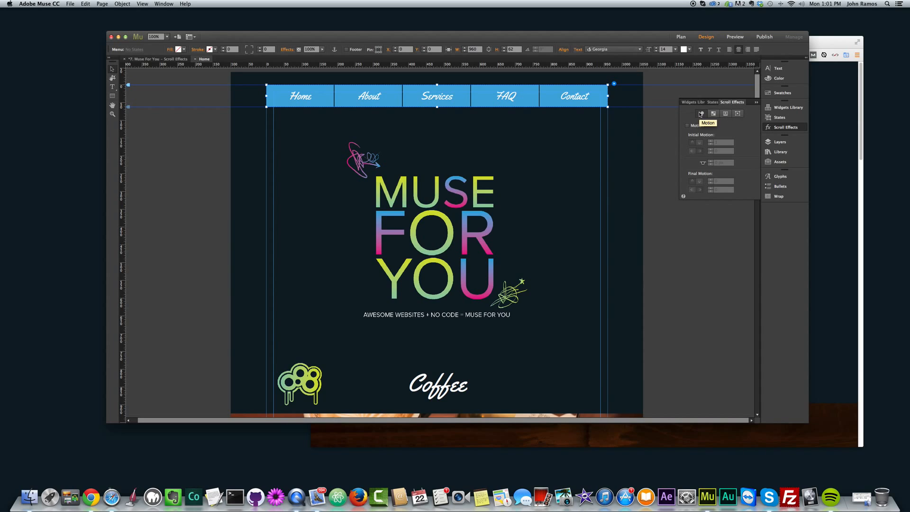
{"action": "left_click", "coordinate": [714, 113]}
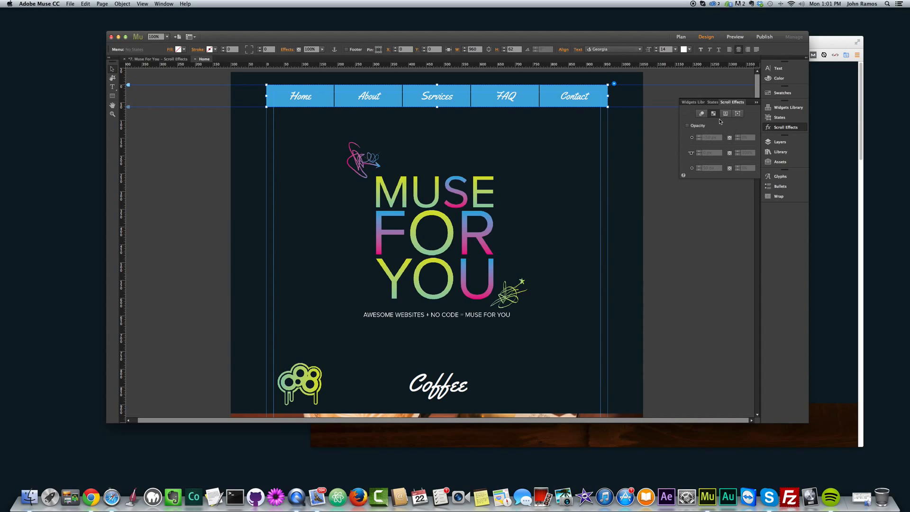
{"action": "left_click", "coordinate": [726, 115]}
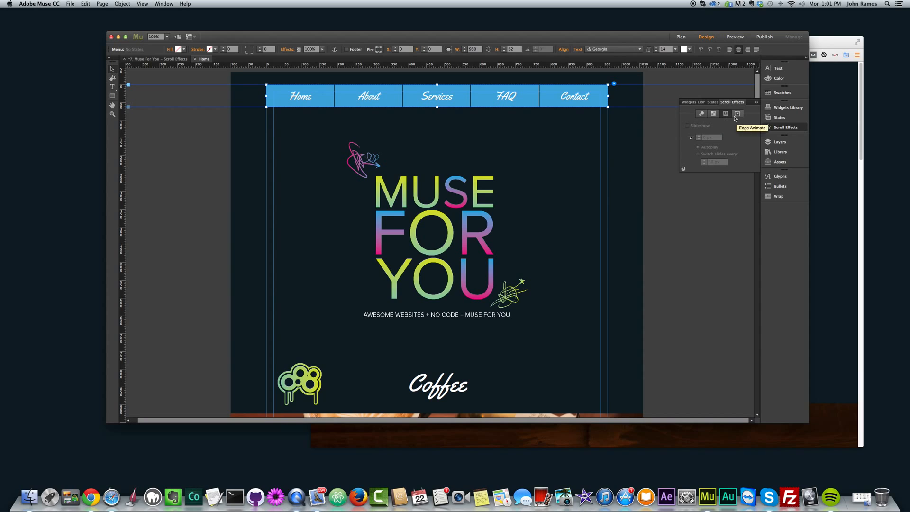
{"action": "left_click", "coordinate": [738, 114]}
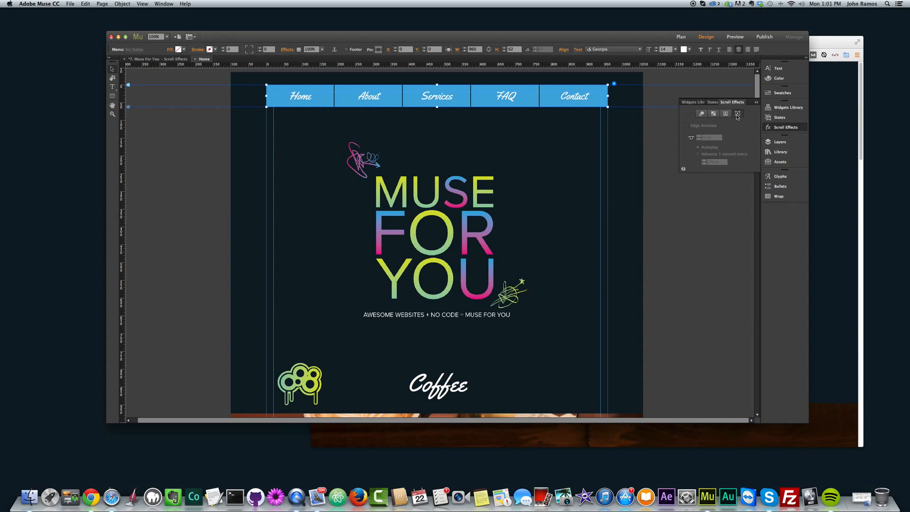
{"action": "left_click", "coordinate": [702, 115]}
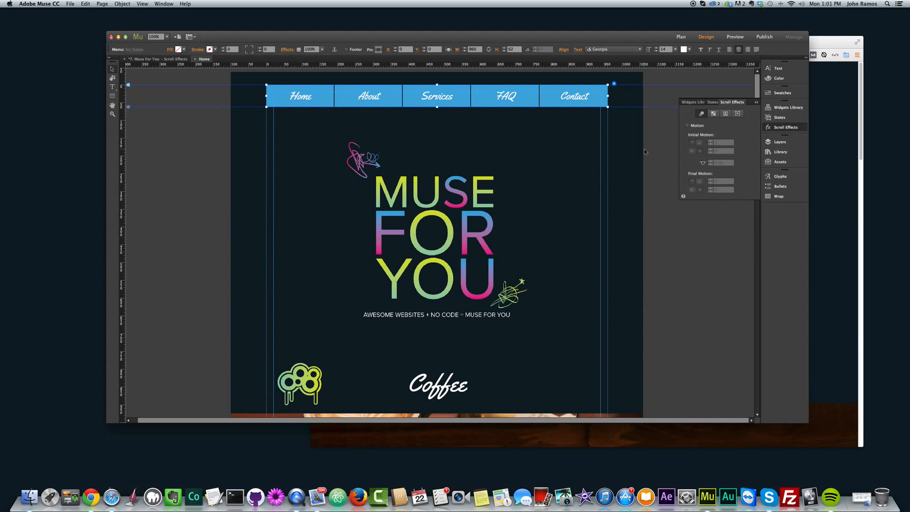
Step: Enable Motion for the navigation menu with an initial vertical speed of 1 and the initial horizontal direction to the right
{"action": "left_click", "coordinate": [688, 126]}
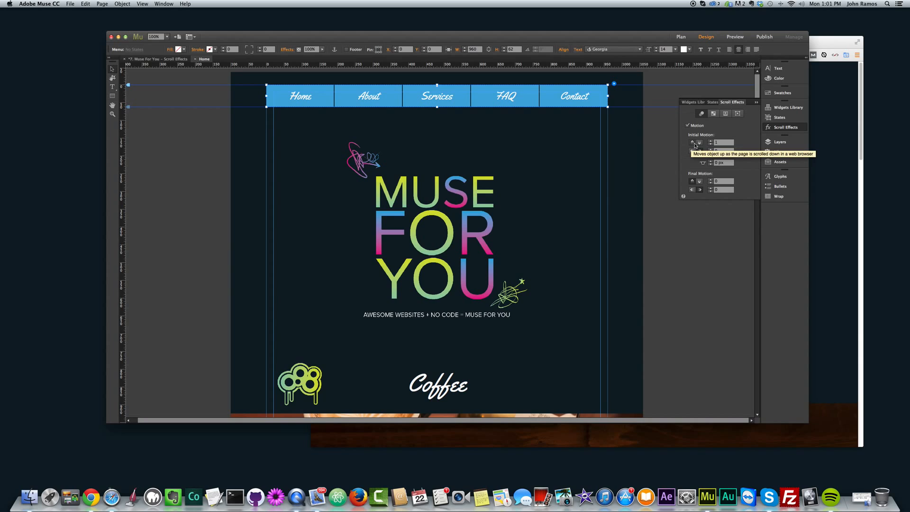
{"action": "left_click", "coordinate": [722, 143]}
{"action": "type", "text": "1"}
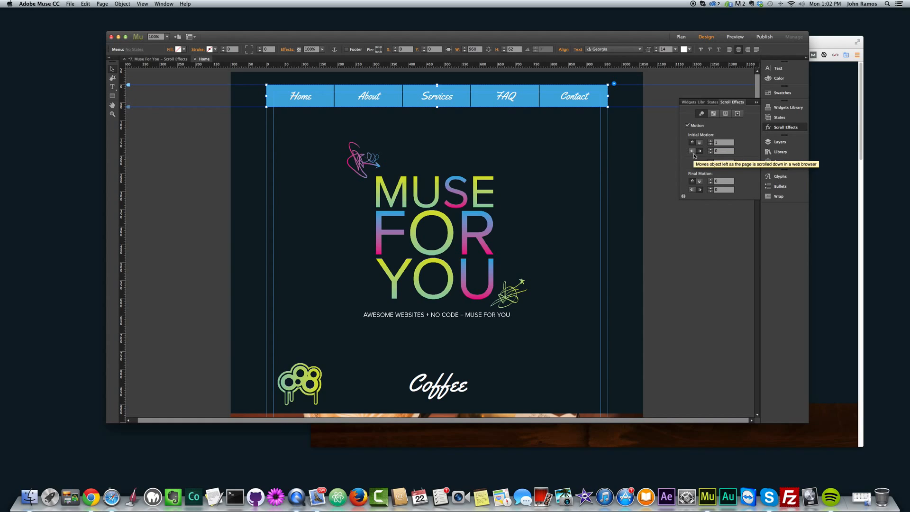
{"action": "left_click", "coordinate": [701, 151]}
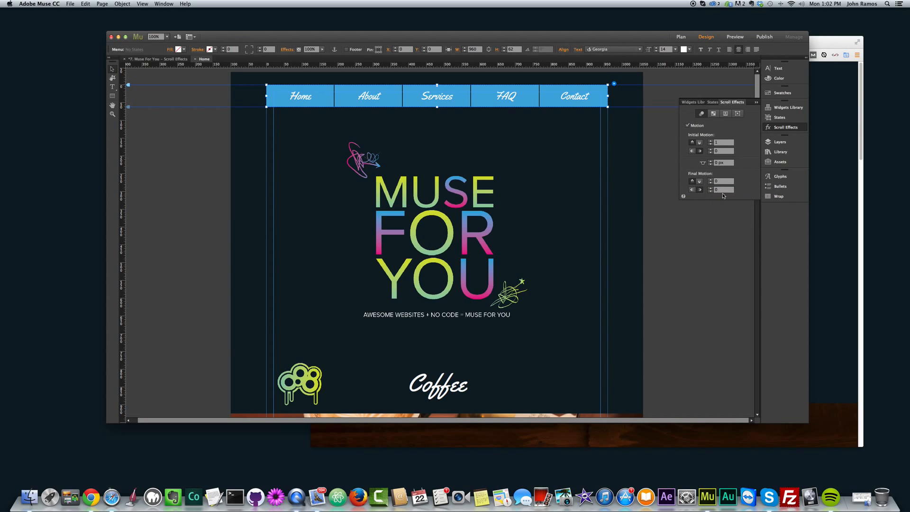
{"action": "left_click", "coordinate": [709, 229]}
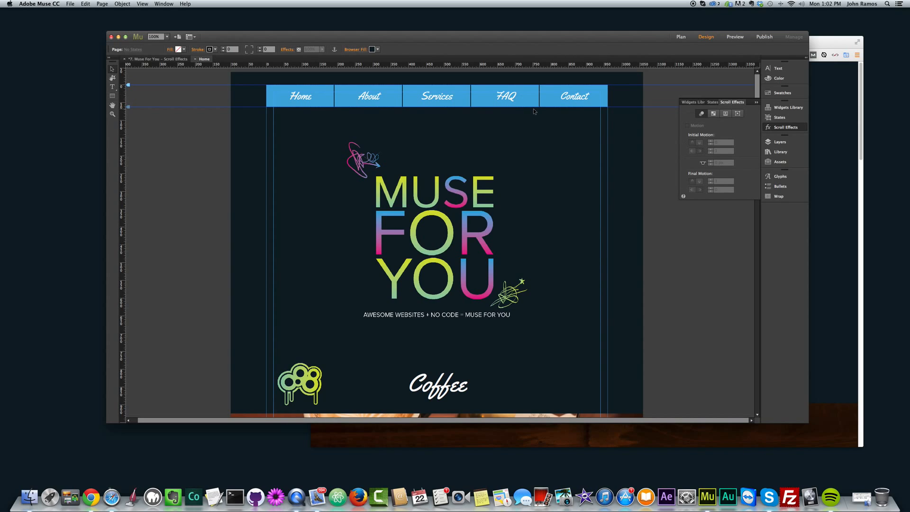
Step: Select the navigation menu and move its Motion key position above the menu to -36 px
{"action": "left_click", "coordinate": [450, 102]}
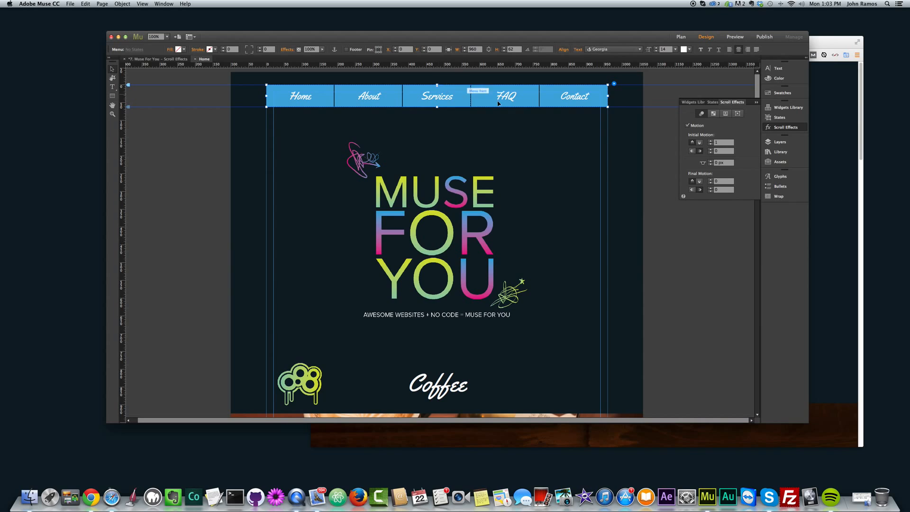
{"action": "left_click", "coordinate": [592, 121]}
{"action": "left_click", "coordinate": [558, 98]}
{"action": "mouse_move", "coordinate": [438, 85]}
{"action": "left_mouse_down"}
{"action": "mouse_move", "coordinate": [445, 90]}
{"action": "mouse_move", "coordinate": [438, 106]}
{"action": "mouse_move", "coordinate": [438, 94]}
{"action": "left_mouse_up"}
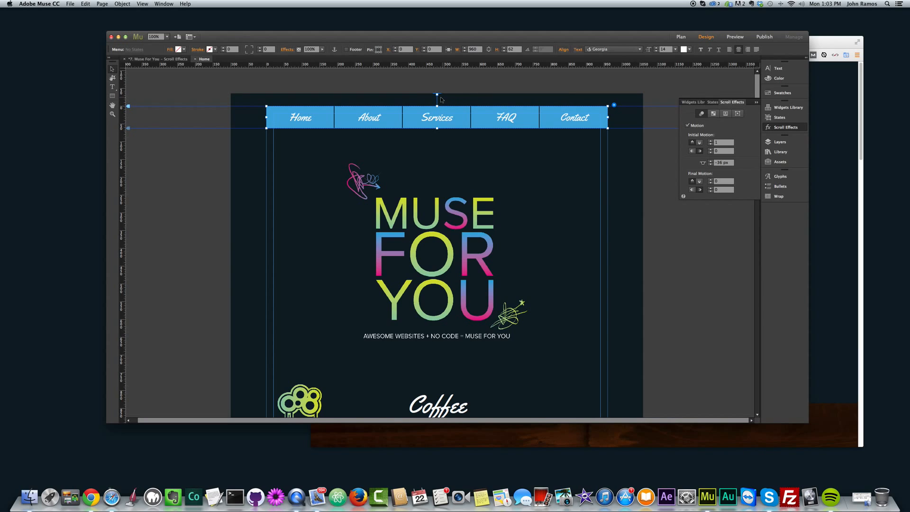
{"action": "left_click_drag", "start_coordinate": [438, 94], "coordinate": [437, 95]}
{"action": "left_click_drag", "start_coordinate": [437, 103], "coordinate": [436, 97]}
{"action": "left_click_drag", "start_coordinate": [437, 100], "coordinate": [437, 94]}
{"action": "left_click", "coordinate": [693, 151]}
{"action": "left_click_drag", "start_coordinate": [437, 94], "coordinate": [437, 95]}
{"action": "left_click_drag", "start_coordinate": [438, 94], "coordinate": [437, 94]}
{"action": "left_click", "coordinate": [438, 94]}
Step: Preview the page in the browser to check the menu's scrolling with the raised key position, and return to Adobe Muse
{"action": "key", "text": "super+alt+e"}
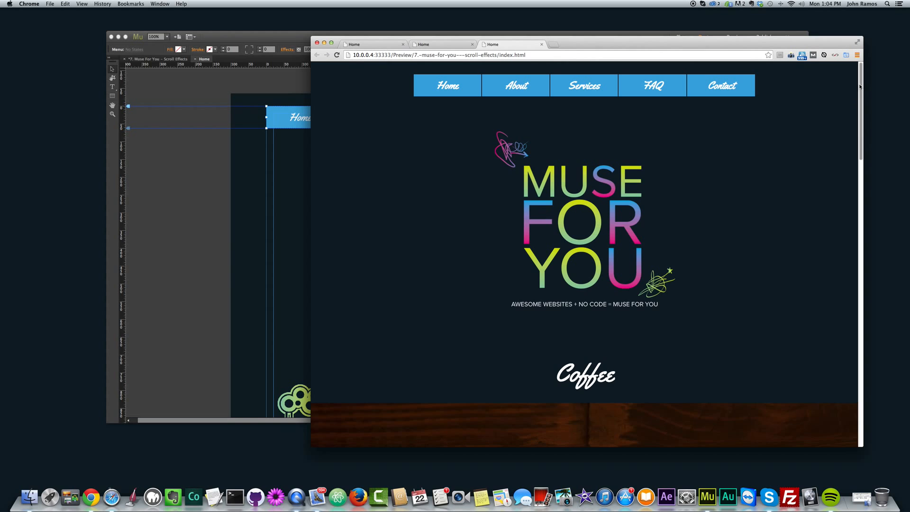
{"action": "left_click_drag", "start_coordinate": [860, 86], "coordinate": [630, 65]}
{"action": "left_click", "coordinate": [246, 151]}
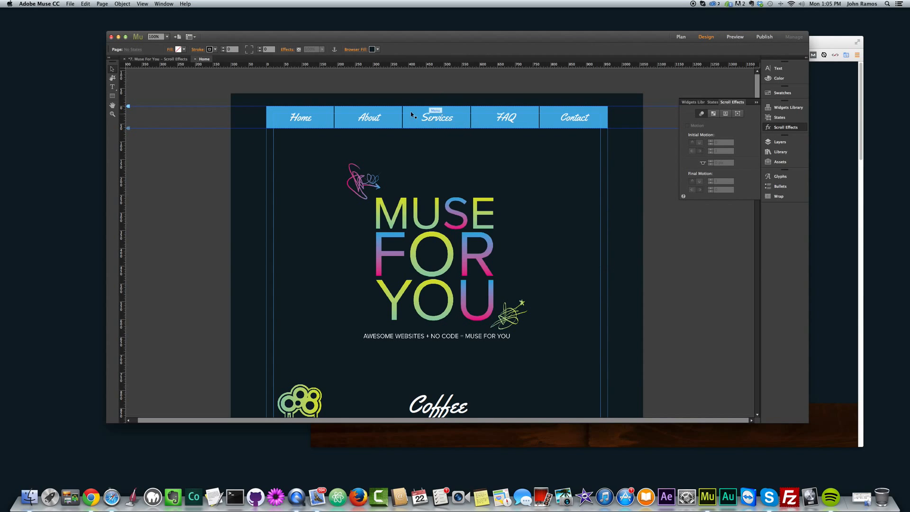
Step: Set the navigation menu's Motion key position to 0 px at the menu's upper edge and deselect the menu
{"action": "left_click", "coordinate": [434, 114]}
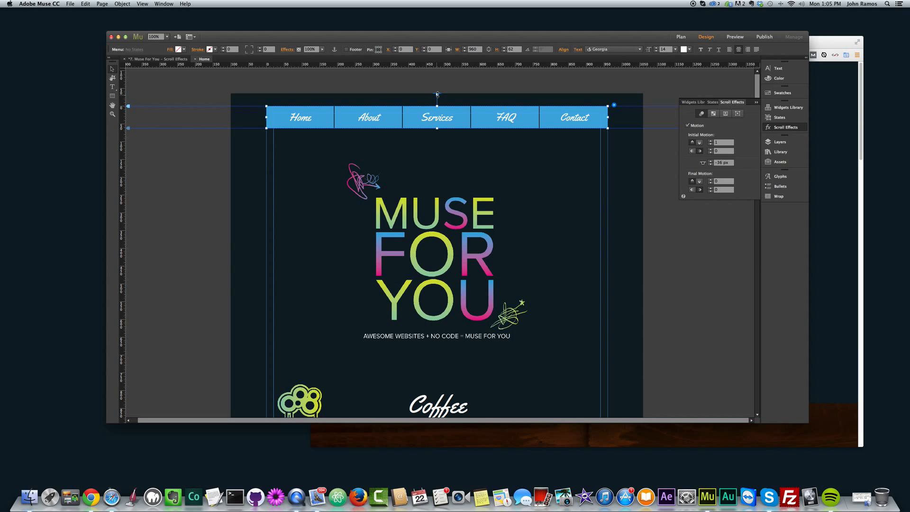
{"action": "left_click_drag", "start_coordinate": [438, 94], "coordinate": [440, 108]}
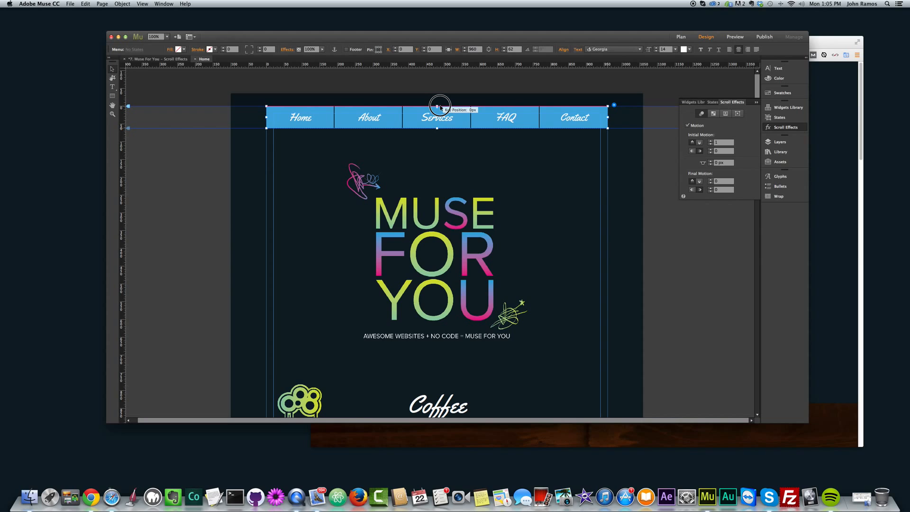
{"action": "left_click_drag", "start_coordinate": [440, 108], "coordinate": [440, 108]}
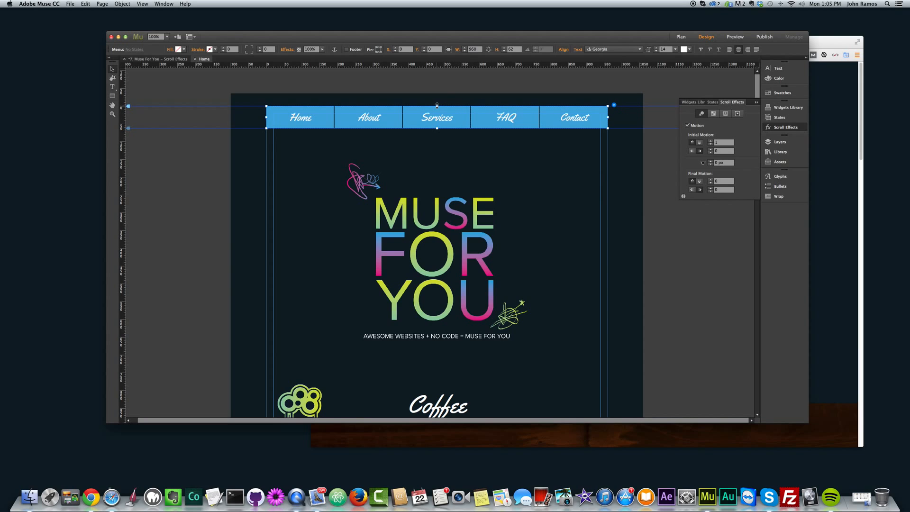
{"action": "left_click", "coordinate": [460, 98]}
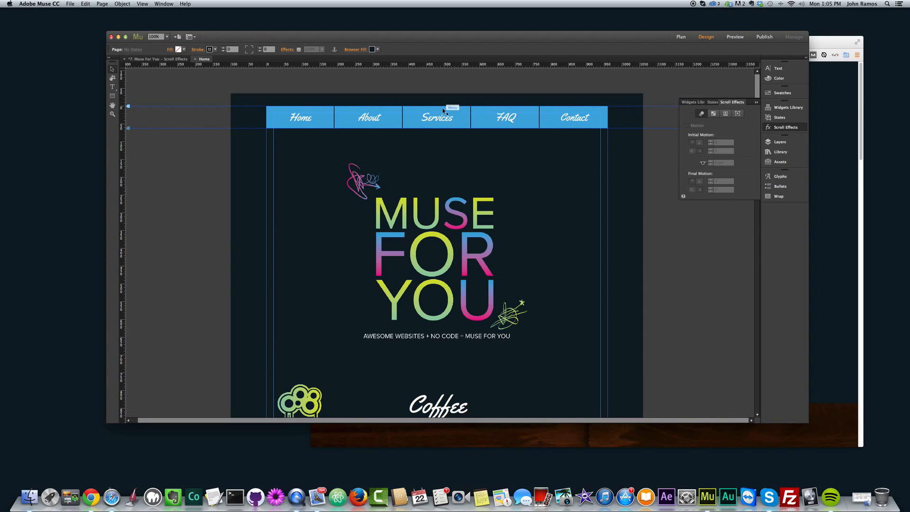
Step: Preview the page in the browser, scroll to check the navigation menu's motion, and return to Adobe Muse
{"action": "left_click", "coordinate": [518, 129]}
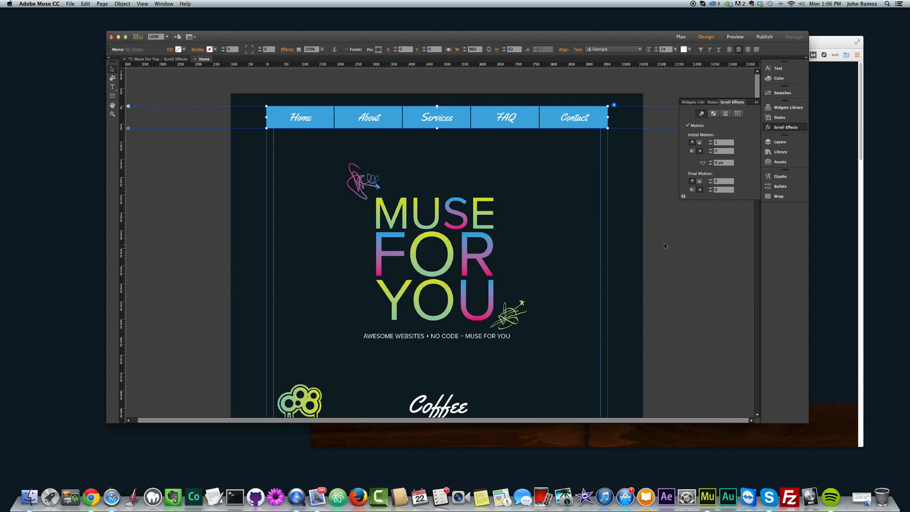
{"action": "left_click", "coordinate": [656, 218]}
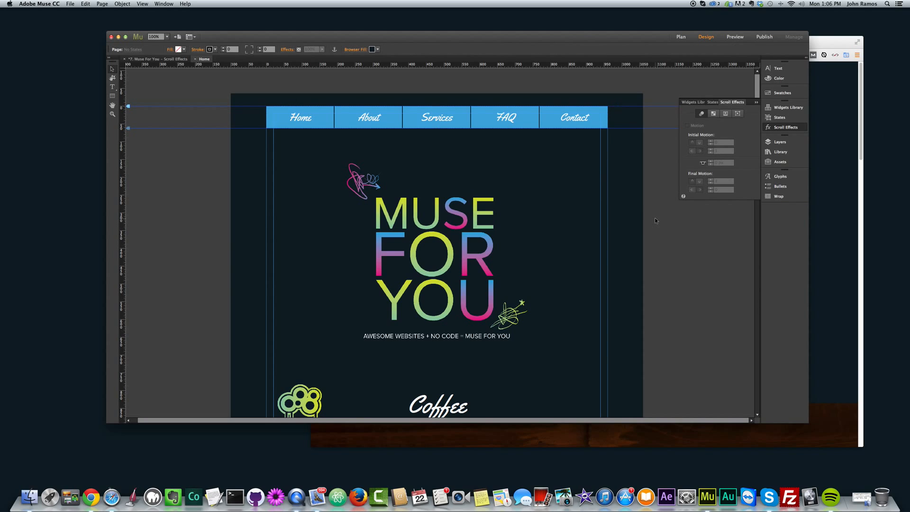
{"action": "key", "text": "super+shift+e"}
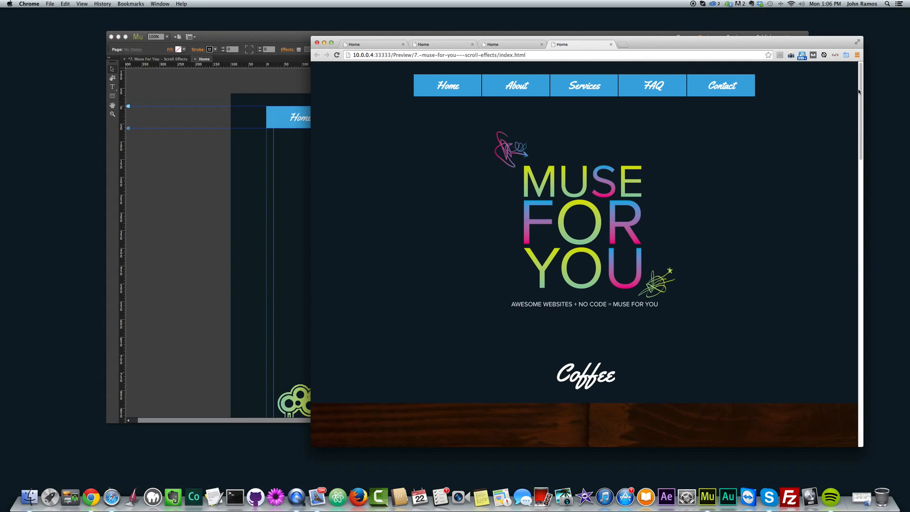
{"action": "left_click_drag", "start_coordinate": [860, 85], "coordinate": [835, 62]}
{"action": "left_click", "coordinate": [183, 218]}
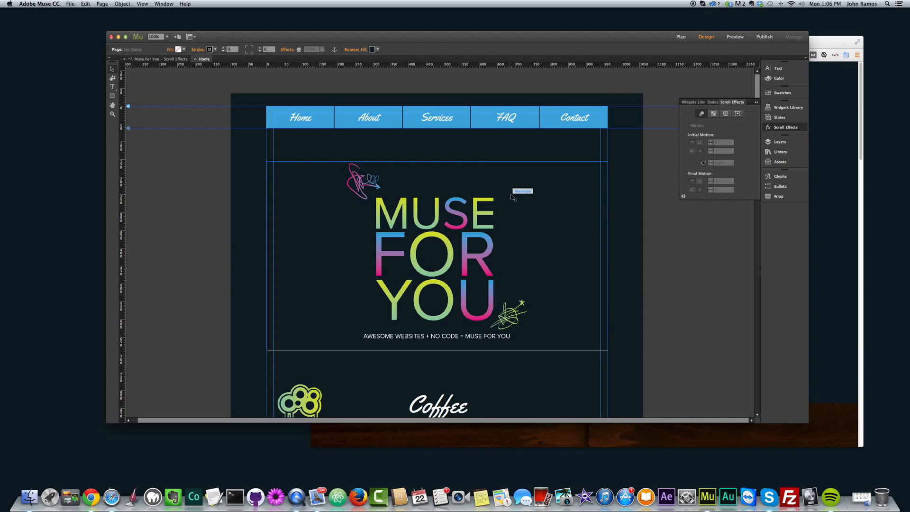
Step: Turn off Motion for the green splatter graphic beside the Coffee heading and deselect it
{"action": "scroll", "coordinate": [515, 192], "scroll_direction": "down", "scroll_amount": 5}
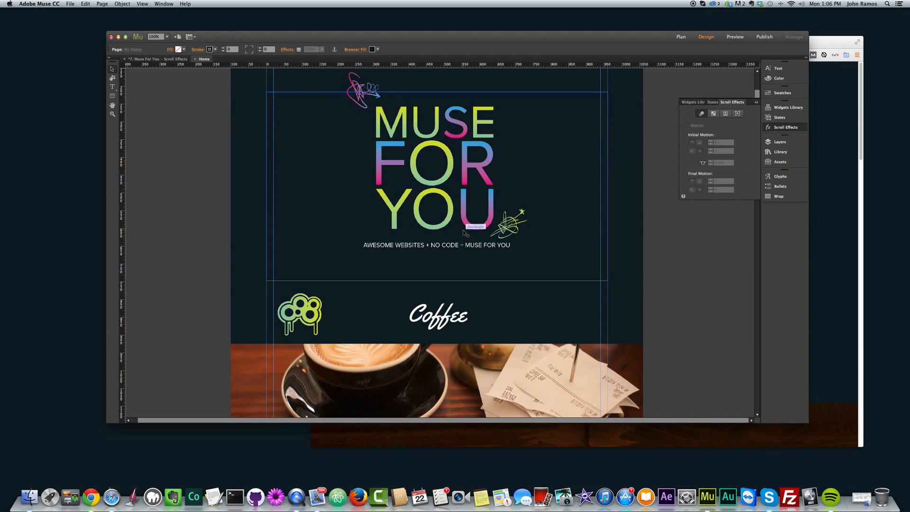
{"action": "scroll", "coordinate": [519, 240], "scroll_direction": "down", "scroll_amount": 5}
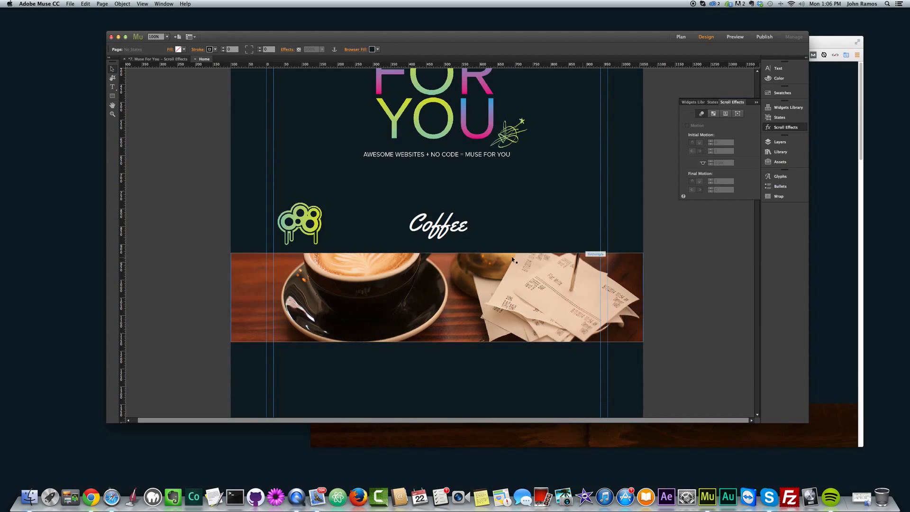
{"action": "left_click", "coordinate": [302, 216]}
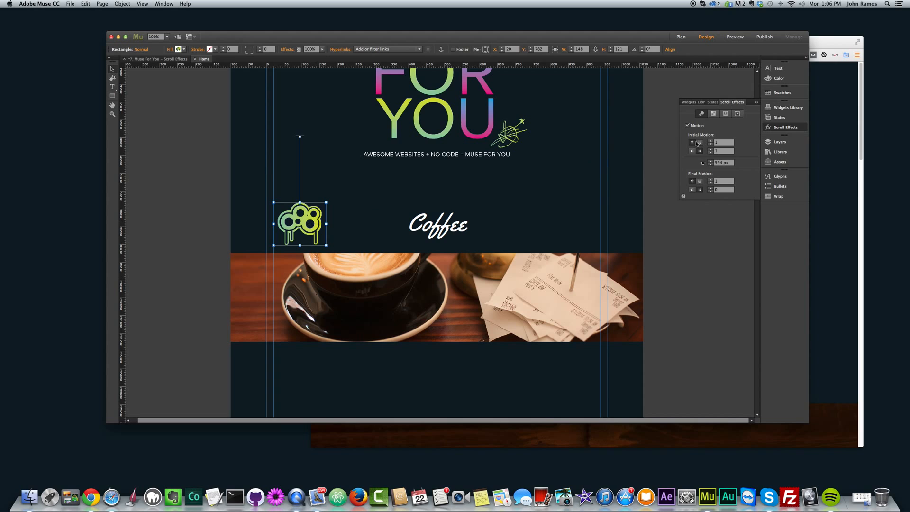
{"action": "left_click", "coordinate": [687, 125]}
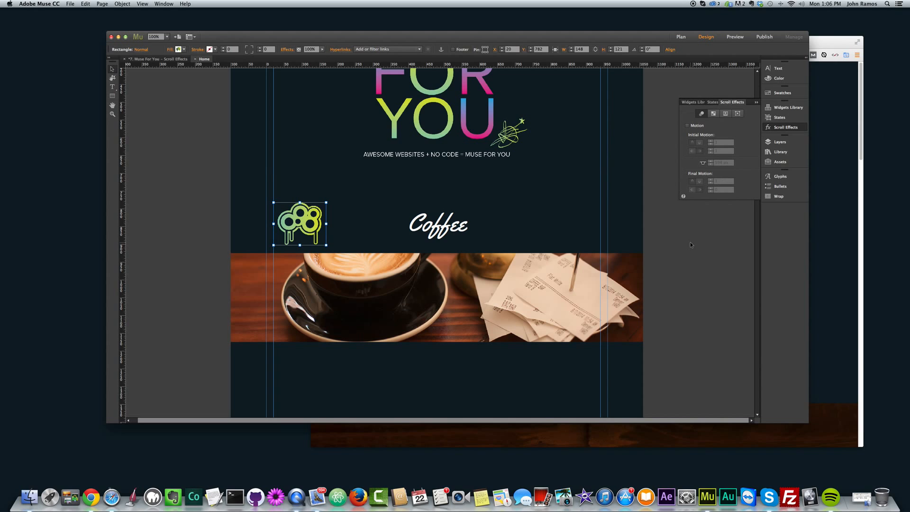
{"action": "left_click", "coordinate": [663, 245]}
Step: Preview the page in the browser to check the green splatter graphic without Motion, and return to Adobe Muse
{"action": "key", "text": "super+shift+e"}
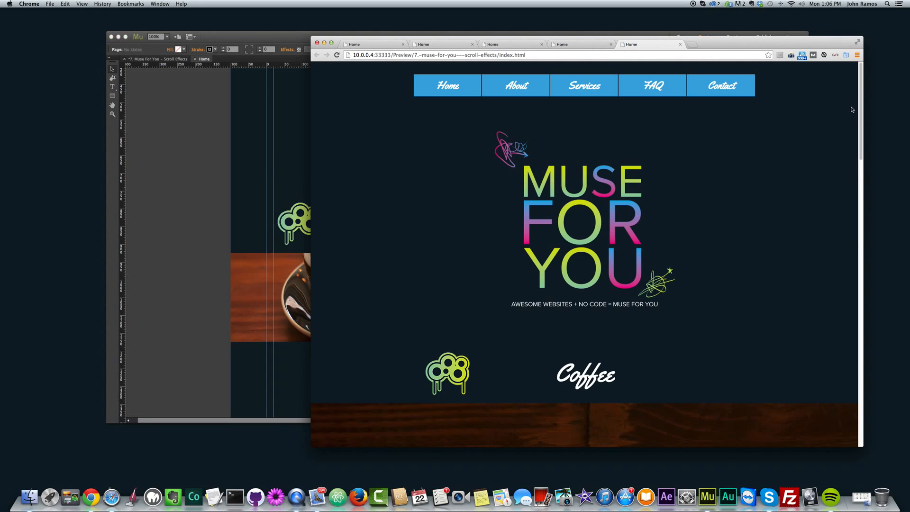
{"action": "mouse_move", "coordinate": [859, 90]}
{"action": "left_mouse_down"}
{"action": "mouse_move", "coordinate": [859, 140]}
{"action": "mouse_move", "coordinate": [854, 65]}
{"action": "mouse_move", "coordinate": [854, 153]}
{"action": "mouse_move", "coordinate": [848, 81]}
{"action": "left_mouse_up"}
{"action": "mouse_move", "coordinate": [861, 124]}
{"action": "left_mouse_down"}
{"action": "mouse_move", "coordinate": [862, 175]}
{"action": "mouse_move", "coordinate": [859, 115]}
{"action": "left_mouse_up"}
{"action": "left_click", "coordinate": [214, 207]}
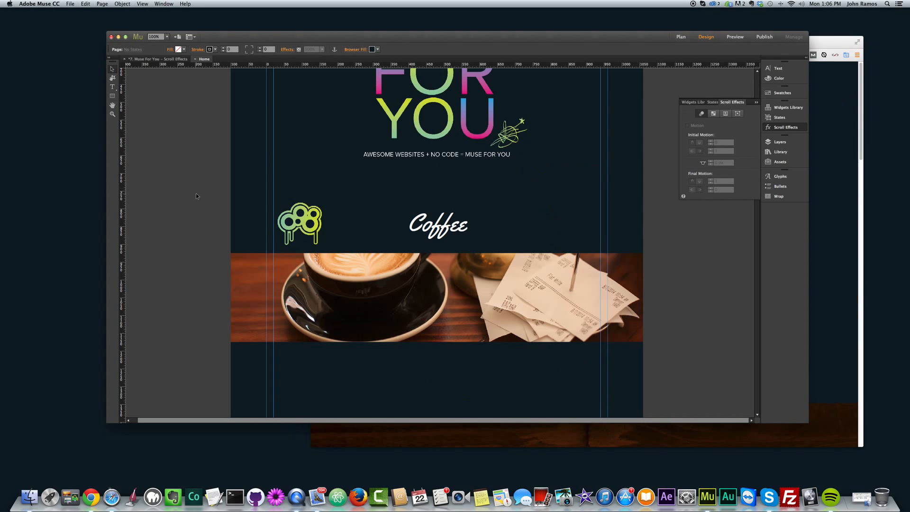
Step: Turn Motion back on for the green splatter graphic beside the Coffee heading and deselect it
{"action": "left_click", "coordinate": [297, 232]}
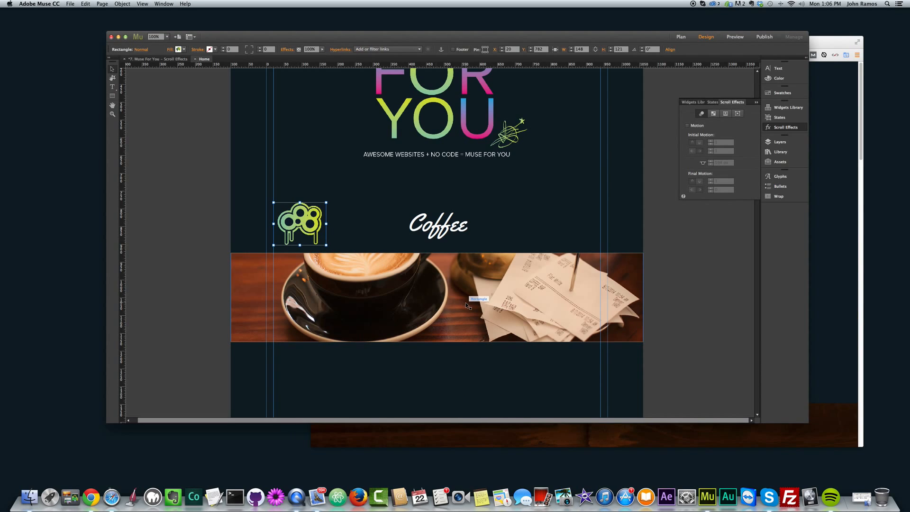
{"action": "left_click", "coordinate": [687, 126]}
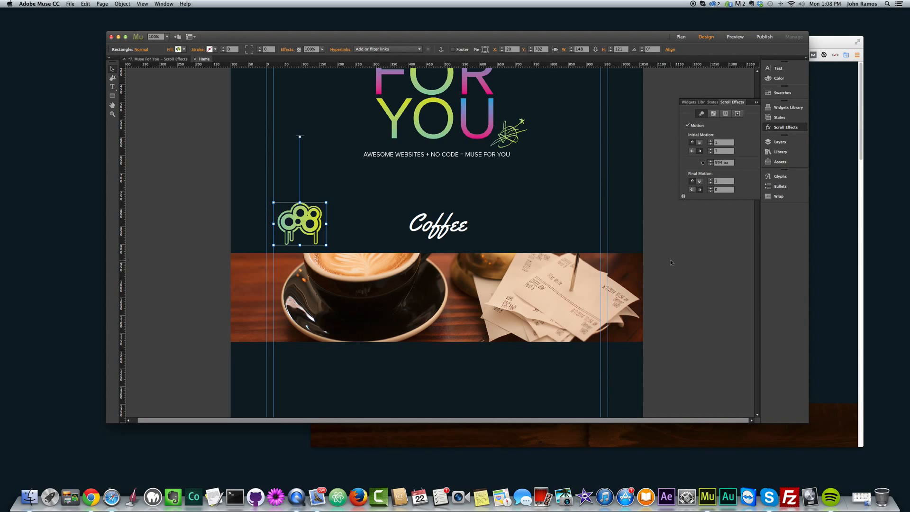
{"action": "left_click", "coordinate": [679, 247]}
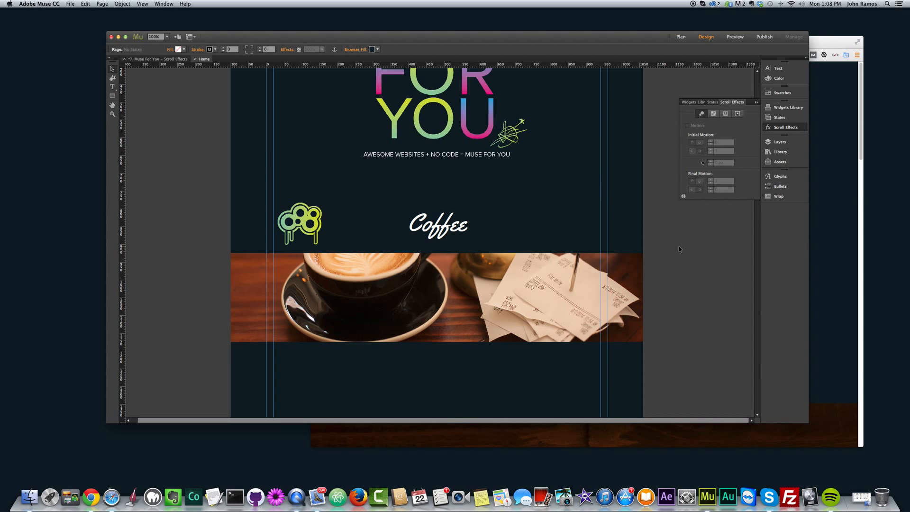
Step: Preview the page in the browser to check the green splatter's movement, then return to Adobe Muse and inspect its Motion settings
{"action": "key", "text": "super+shift+e"}
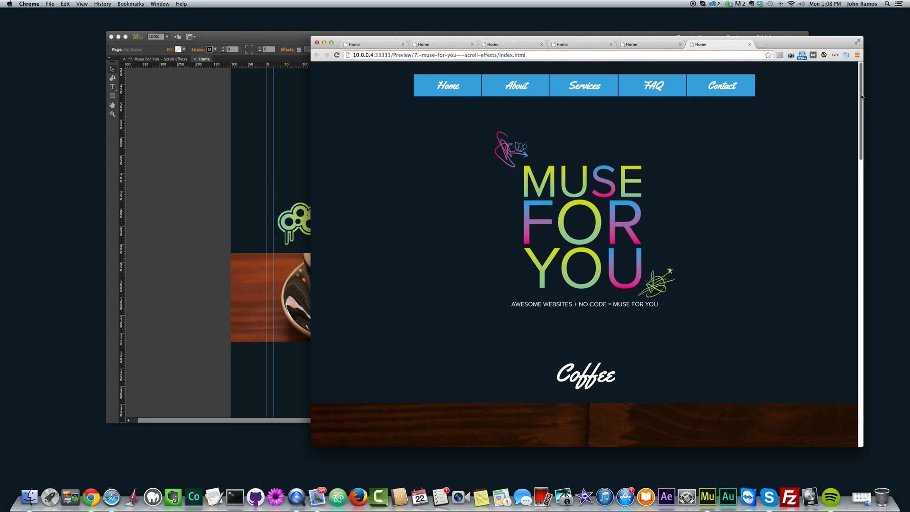
{"action": "mouse_move", "coordinate": [862, 96]}
{"action": "left_mouse_down"}
{"action": "mouse_move", "coordinate": [859, 158]}
{"action": "mouse_move", "coordinate": [859, 105]}
{"action": "mouse_move", "coordinate": [859, 112]}
{"action": "left_mouse_up"}
{"action": "left_click", "coordinate": [233, 228]}
{"action": "left_click", "coordinate": [290, 218]}
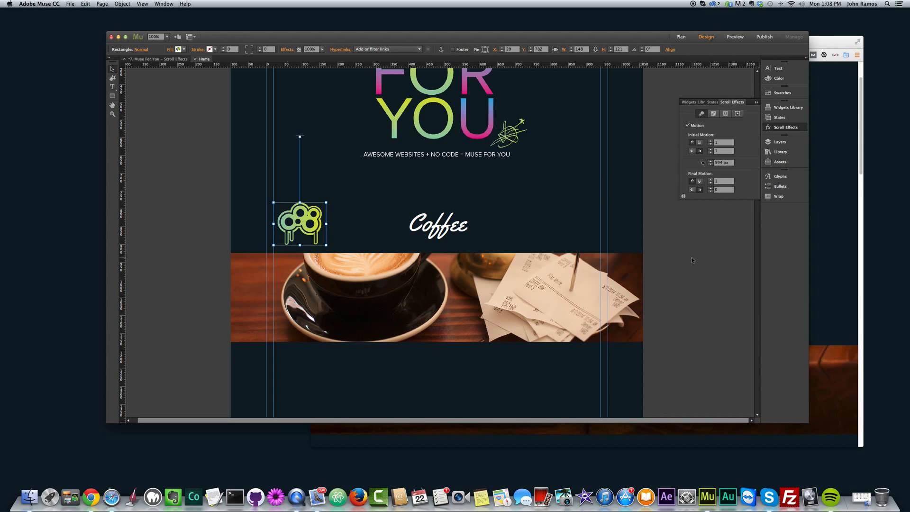
Step: Switch to the open browser preview, scroll through the Coffee section to compare the splatter's motion, and return to Adobe Muse
{"action": "left_click", "coordinate": [832, 108]}
{"action": "left_click_drag", "start_coordinate": [861, 96], "coordinate": [865, 150]}
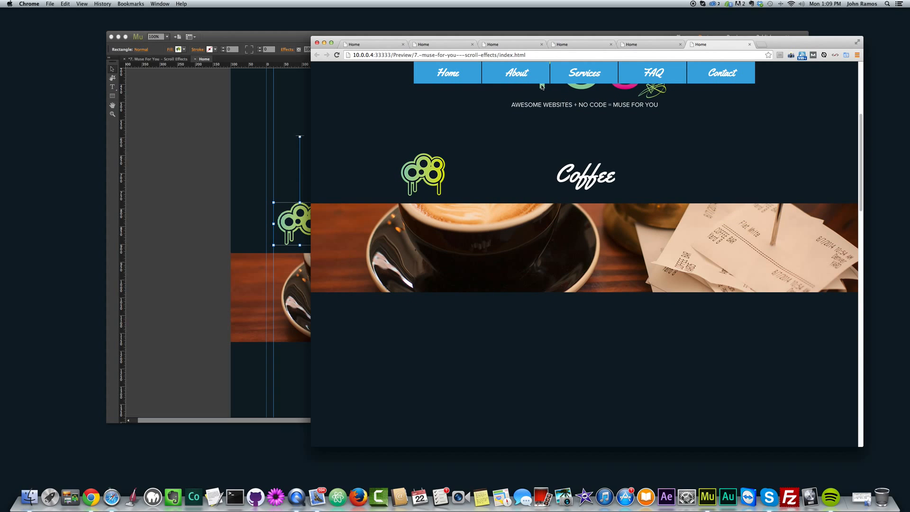
{"action": "mouse_move", "coordinate": [862, 129]}
{"action": "left_mouse_down"}
{"action": "mouse_move", "coordinate": [866, 144]}
{"action": "mouse_move", "coordinate": [866, 112]}
{"action": "mouse_move", "coordinate": [867, 145]}
{"action": "mouse_move", "coordinate": [867, 76]}
{"action": "mouse_move", "coordinate": [869, 185]}
{"action": "mouse_move", "coordinate": [869, 78]}
{"action": "mouse_move", "coordinate": [862, 175]}
{"action": "mouse_move", "coordinate": [856, 116]}
{"action": "left_mouse_up"}
{"action": "left_click", "coordinate": [169, 203]}
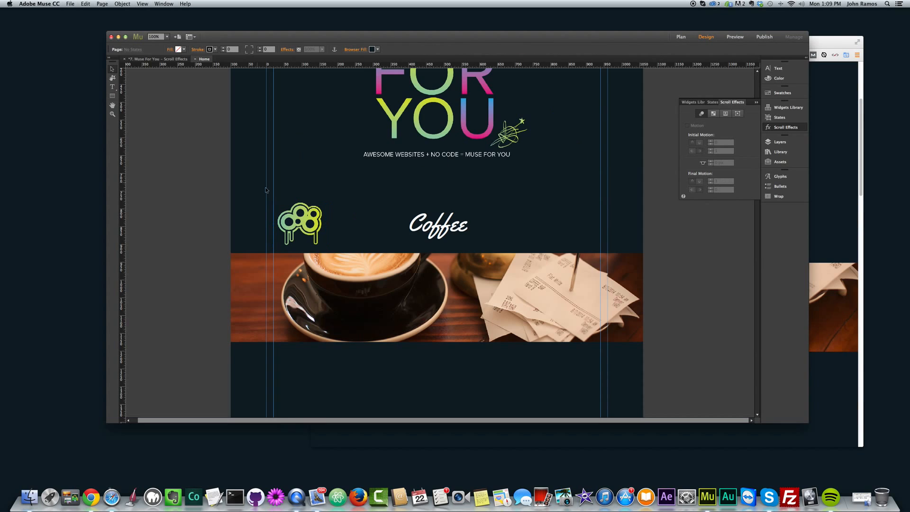
Step: Open the scroll settings of the coffee image rectangle's fill and switch its Motion off and back on
{"action": "scroll", "coordinate": [522, 250], "scroll_direction": "down", "scroll_amount": 2}
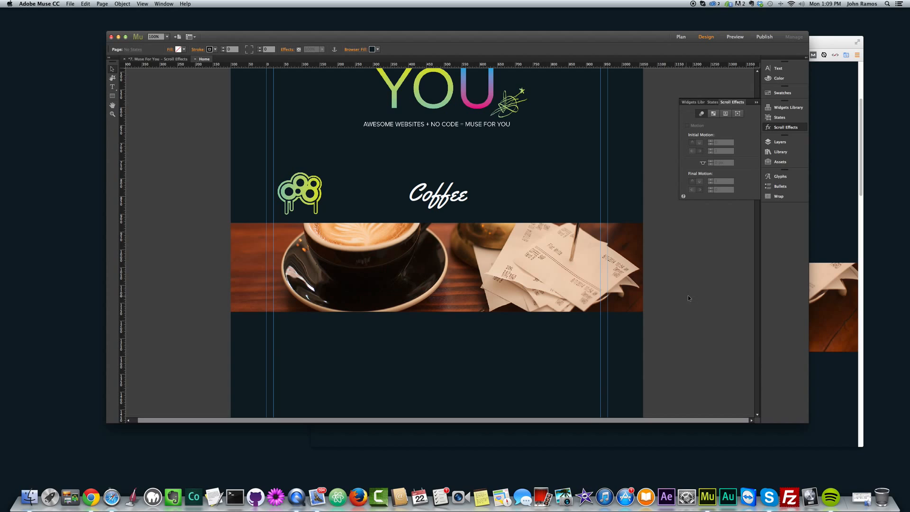
{"action": "left_click", "coordinate": [357, 257]}
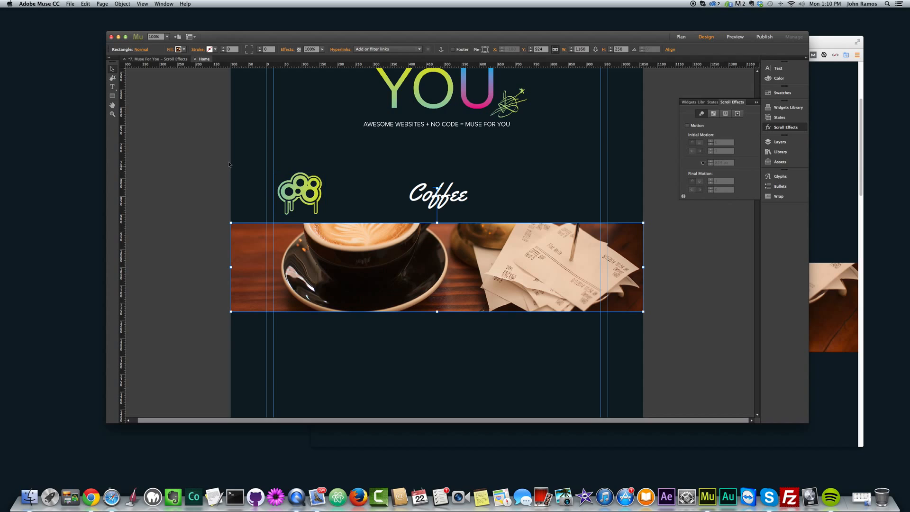
{"action": "left_click", "coordinate": [171, 50]}
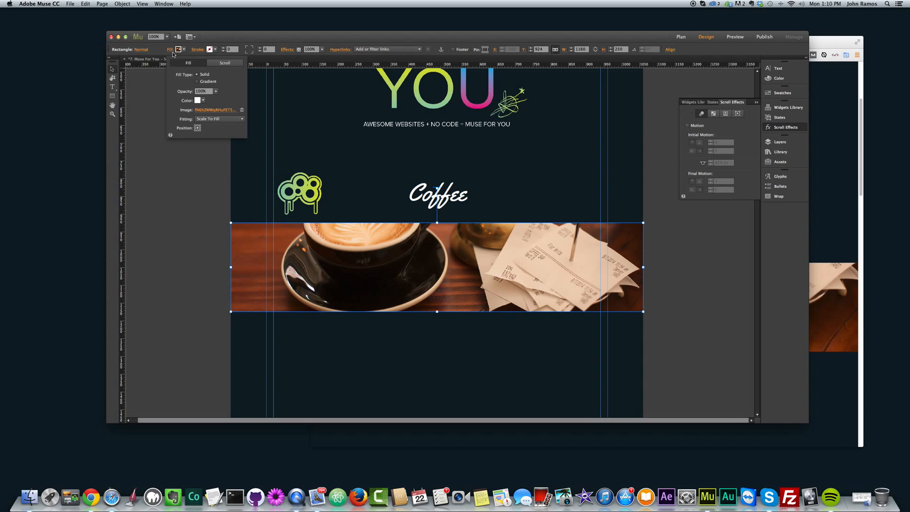
{"action": "left_click", "coordinate": [224, 64]}
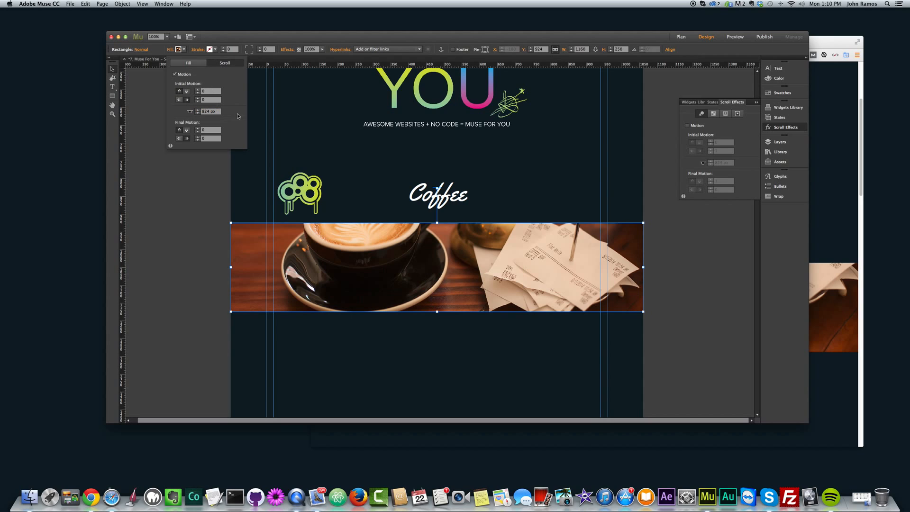
{"action": "left_click", "coordinate": [175, 74]}
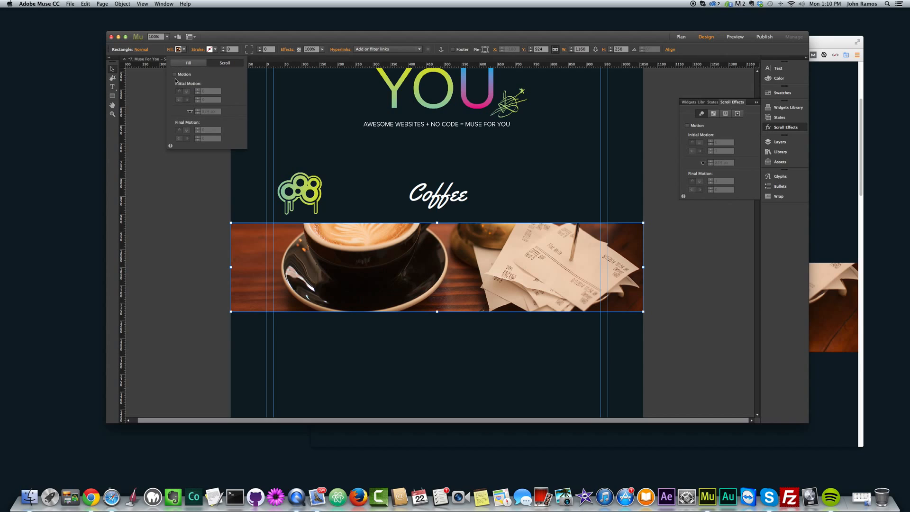
{"action": "left_click", "coordinate": [174, 74]}
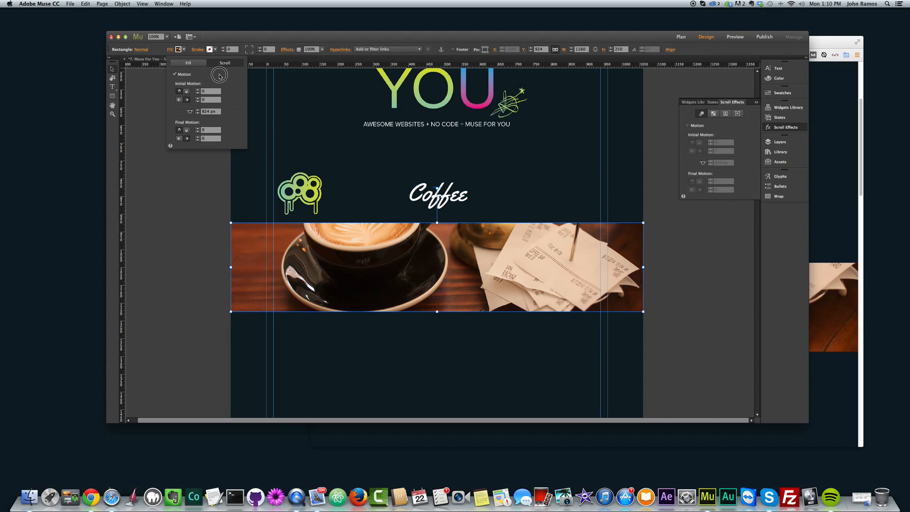
Step: Review the initial and final motion speeds in the coffee image fill's scroll settings and close them
{"action": "left_click", "coordinate": [210, 91]}
{"action": "left_click", "coordinate": [205, 100]}
{"action": "left_click", "coordinate": [205, 130]}
{"action": "left_click", "coordinate": [187, 139]}
{"action": "left_click", "coordinate": [187, 183]}
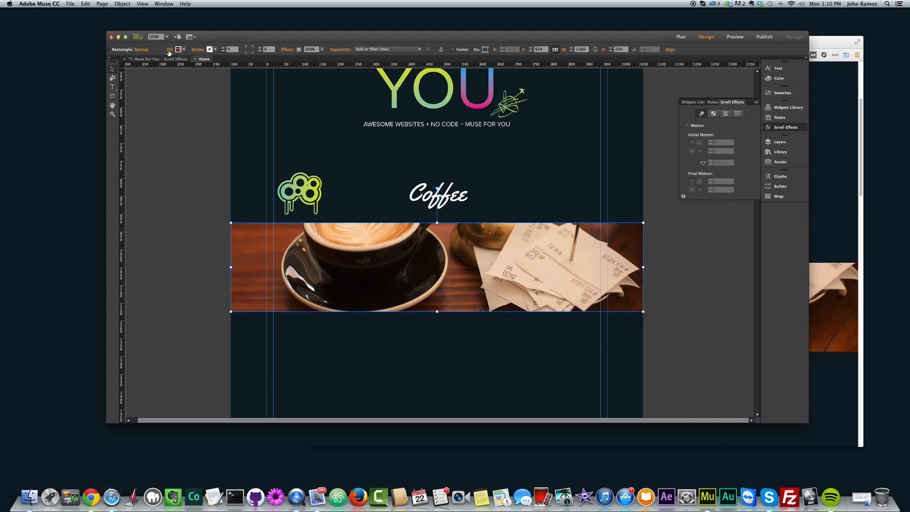
{"action": "left_click", "coordinate": [169, 50]}
{"action": "left_click", "coordinate": [225, 63]}
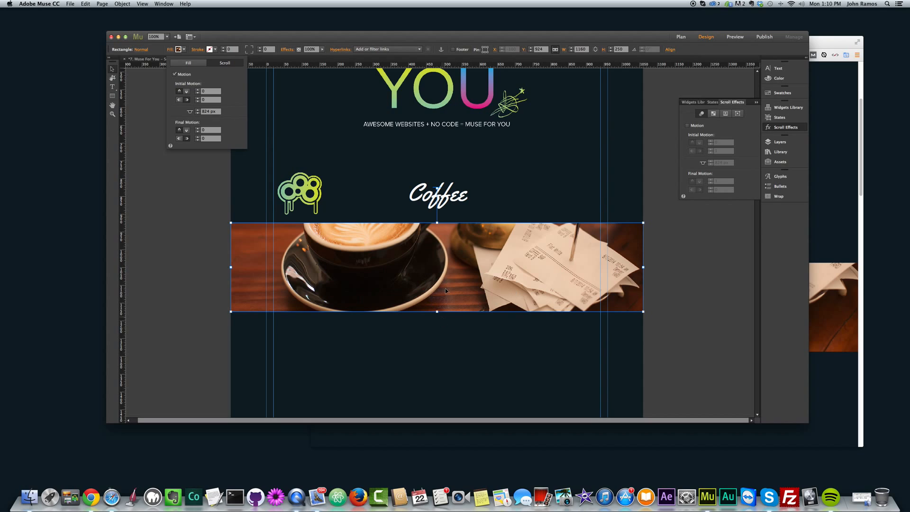
{"action": "left_click", "coordinate": [194, 207]}
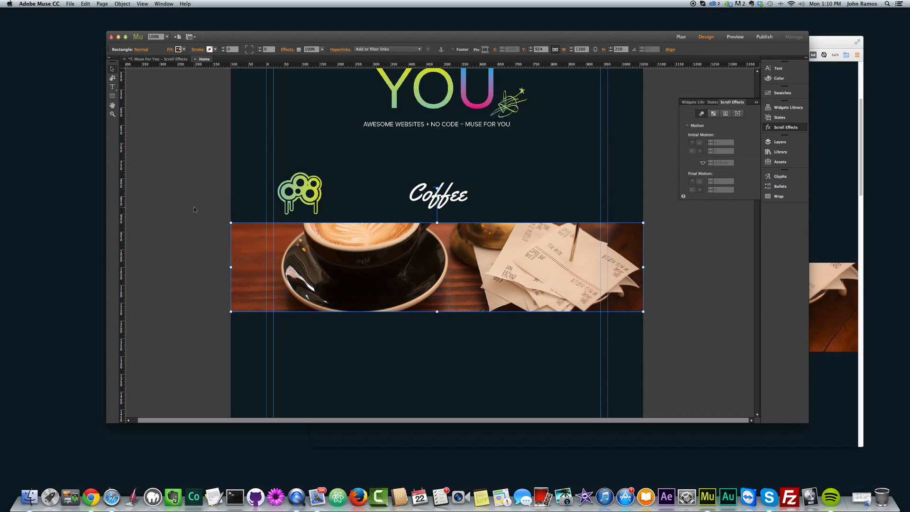
Step: Preview the page in the browser to check the coffee image fill while scrolling, and return to Adobe Muse
{"action": "key", "text": "super+shift+e"}
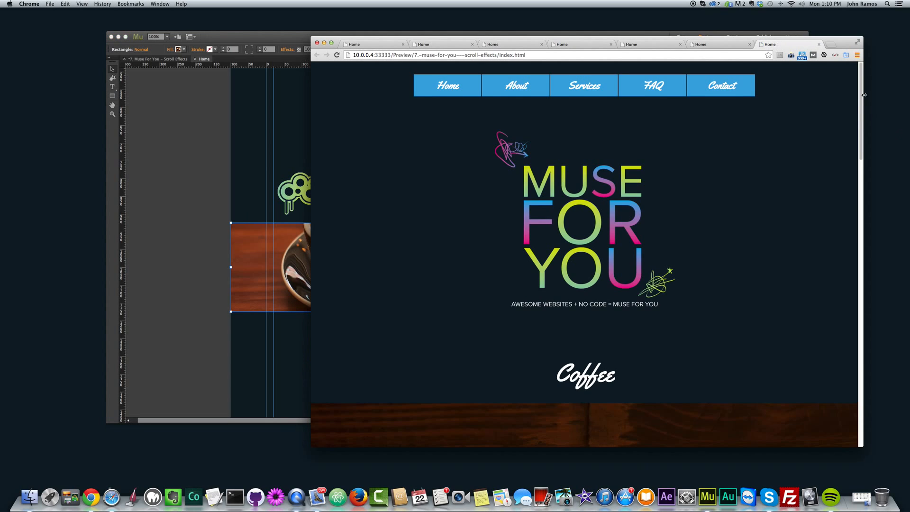
{"action": "mouse_move", "coordinate": [863, 94]}
{"action": "left_mouse_down"}
{"action": "mouse_move", "coordinate": [855, 189]}
{"action": "mouse_move", "coordinate": [858, 109]}
{"action": "left_mouse_up"}
{"action": "left_click", "coordinate": [163, 195]}
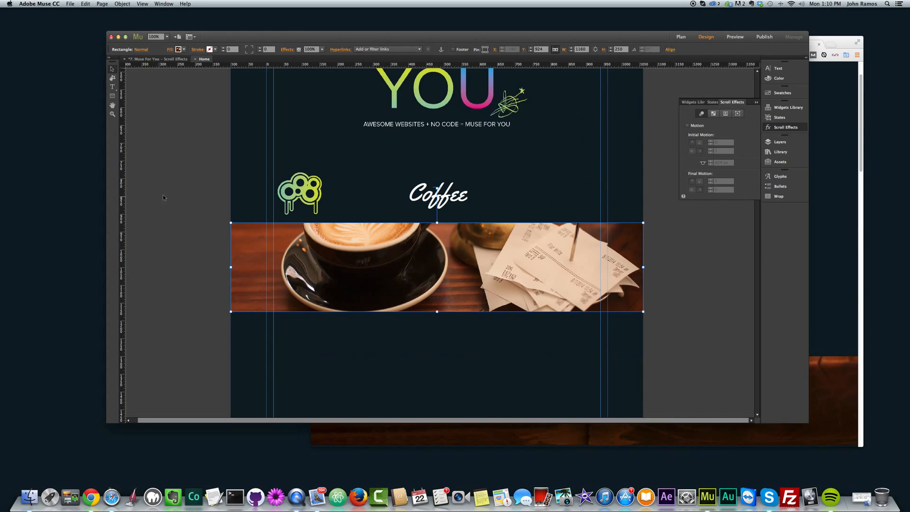
Step: Set the initial horizontal motion direction to left for the pink and blue splatter beside the Photography heading, and deselect it
{"action": "scroll", "coordinate": [232, 195], "scroll_direction": "down", "scroll_amount": 5}
{"action": "scroll", "coordinate": [232, 199], "scroll_direction": "down", "scroll_amount": 3}
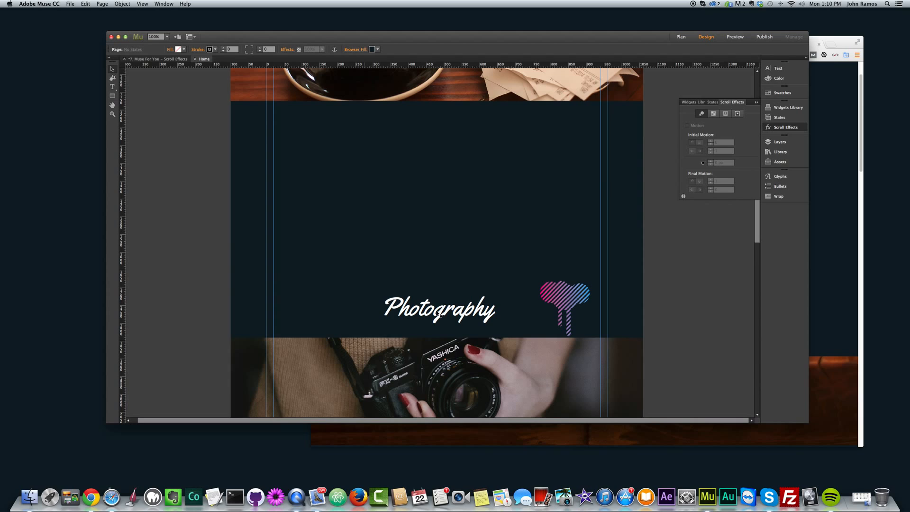
{"action": "left_click", "coordinate": [570, 306]}
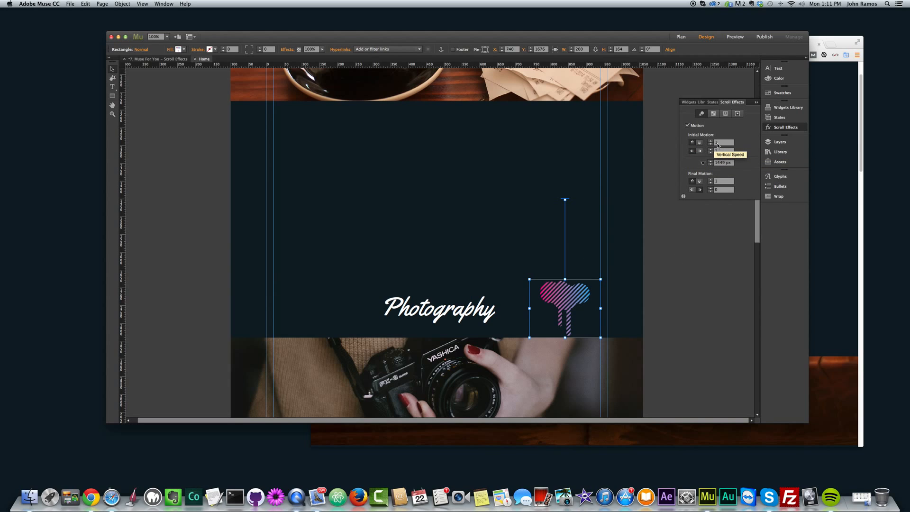
{"action": "left_click", "coordinate": [692, 151]}
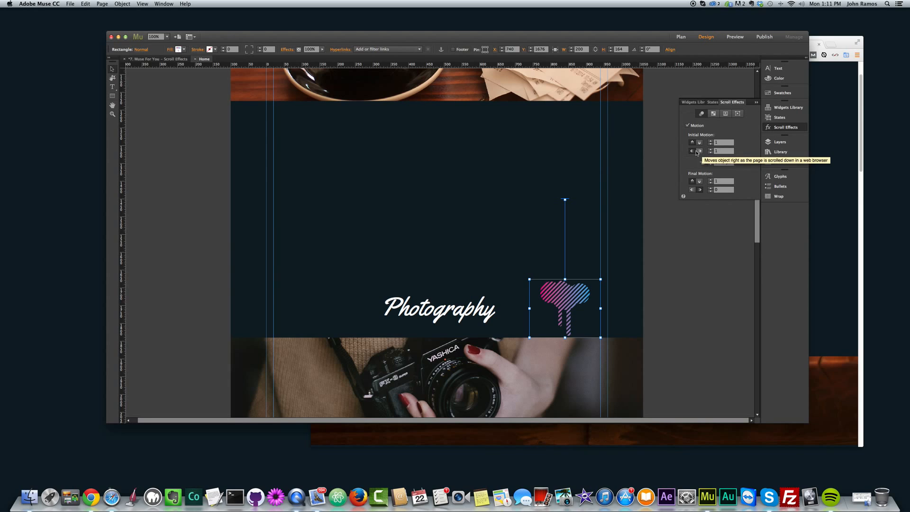
{"action": "left_click", "coordinate": [691, 151]}
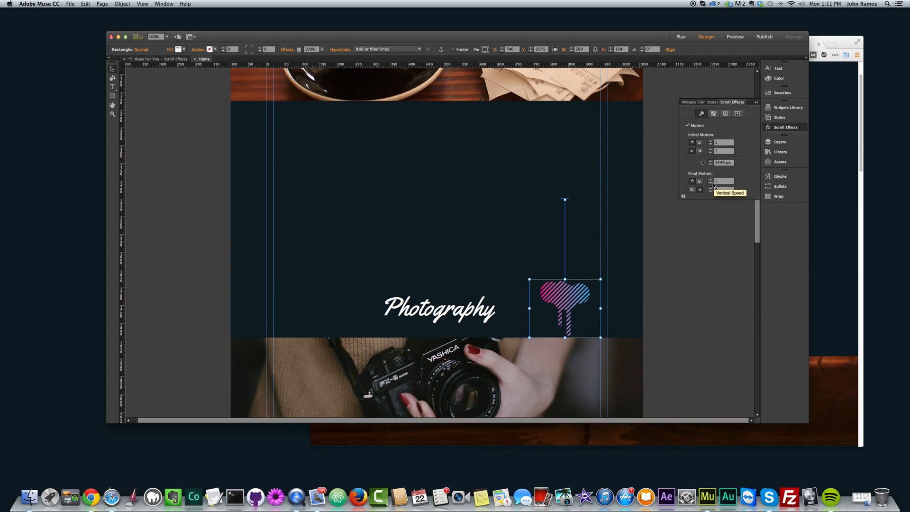
{"action": "left_click", "coordinate": [677, 236]}
Step: Preview the page in the browser and scroll to the Photography section to check the splatter's motion
{"action": "key", "text": "super+alt+e"}
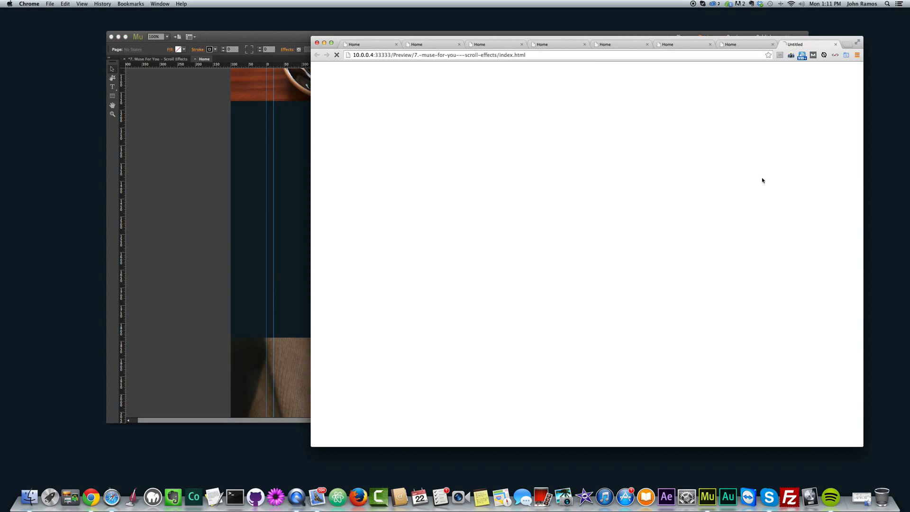
{"action": "left_click_drag", "start_coordinate": [863, 82], "coordinate": [863, 220]}
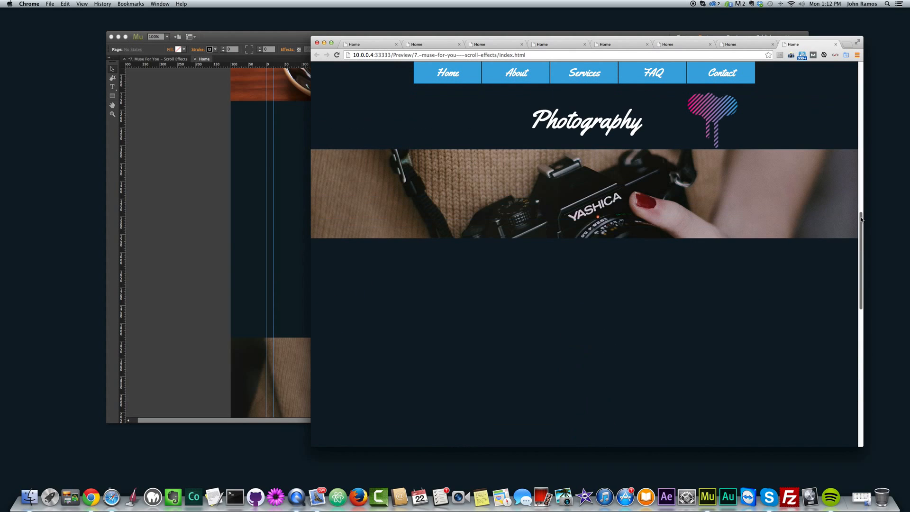
Step: Return to Adobe Muse, review the initial motion speeds in the camera image fill's scroll settings, and deselect the image
{"action": "left_click", "coordinate": [257, 225]}
{"action": "scroll", "coordinate": [258, 226], "scroll_direction": "down", "scroll_amount": 5}
{"action": "left_click", "coordinate": [397, 216]}
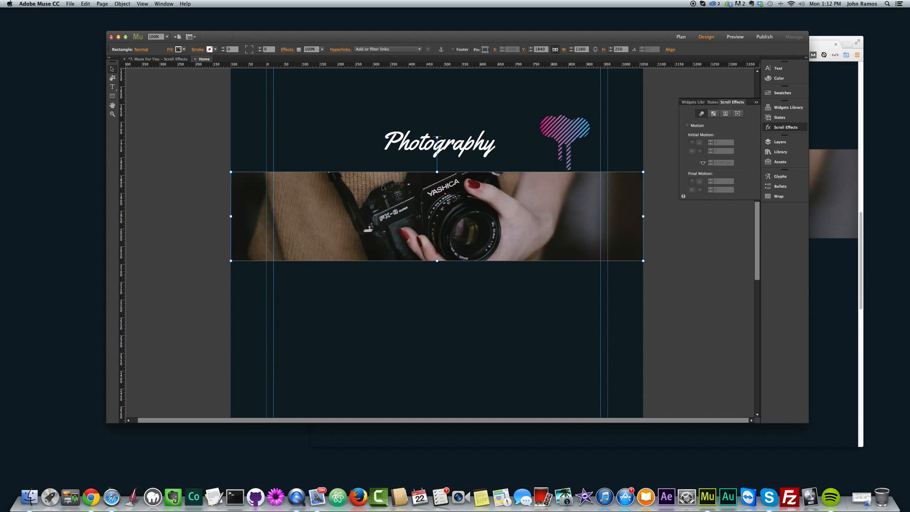
{"action": "left_click", "coordinate": [178, 49]}
{"action": "left_click", "coordinate": [225, 63]}
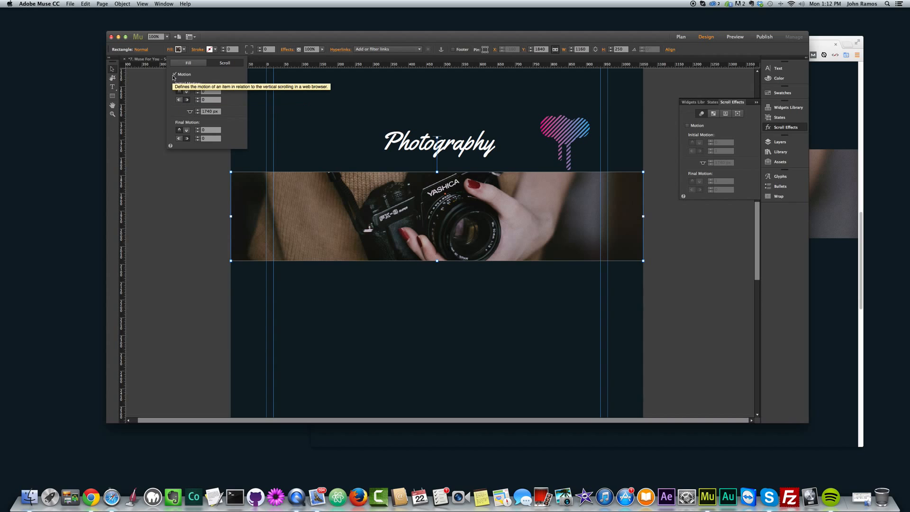
{"action": "left_click", "coordinate": [209, 100]}
{"action": "left_click", "coordinate": [185, 181]}
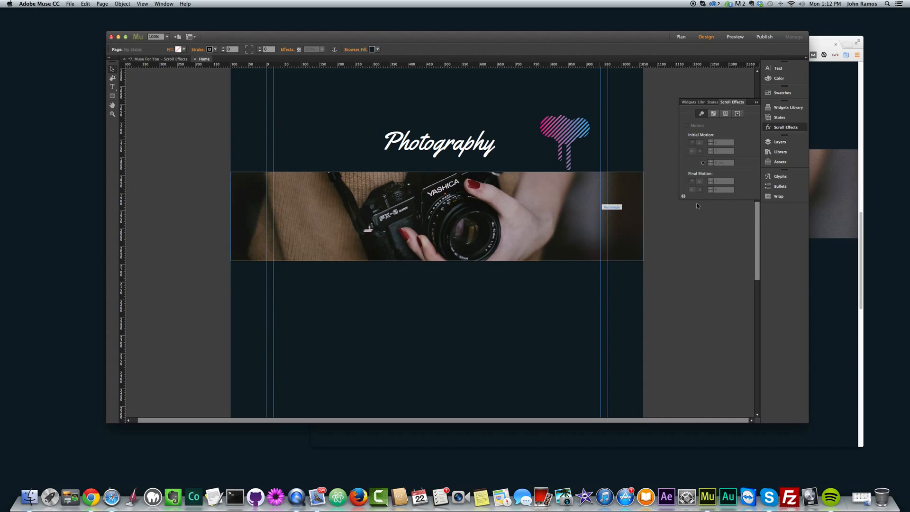
Step: Check the camera image fill while scrolling the browser preview at the Photography section, and return to Adobe Muse
{"action": "left_click", "coordinate": [849, 173]}
{"action": "mouse_move", "coordinate": [862, 231]}
{"action": "left_mouse_down"}
{"action": "mouse_move", "coordinate": [856, 198]}
{"action": "mouse_move", "coordinate": [860, 256]}
{"action": "mouse_move", "coordinate": [860, 230]}
{"action": "left_mouse_up"}
{"action": "left_click", "coordinate": [163, 284]}
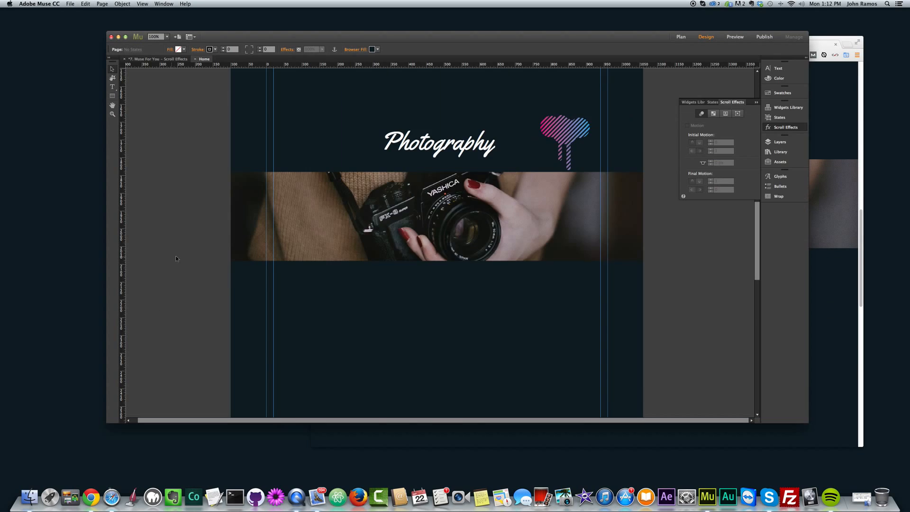
Step: Review the initial and final motion directions and speeds of the green arrow graphic beside the Music heading, and deselect it
{"action": "scroll", "coordinate": [180, 263], "scroll_direction": "down", "scroll_amount": 10}
{"action": "scroll", "coordinate": [190, 270], "scroll_direction": "up", "scroll_amount": 2}
{"action": "scroll", "coordinate": [194, 268], "scroll_direction": "up", "scroll_amount": 3}
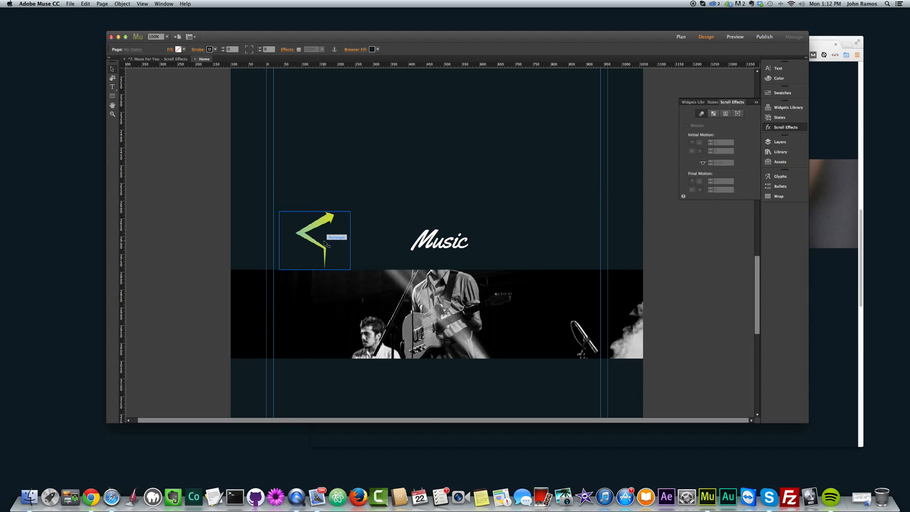
{"action": "left_click", "coordinate": [324, 244]}
{"action": "scroll", "coordinate": [323, 243], "scroll_direction": "up", "scroll_amount": 2}
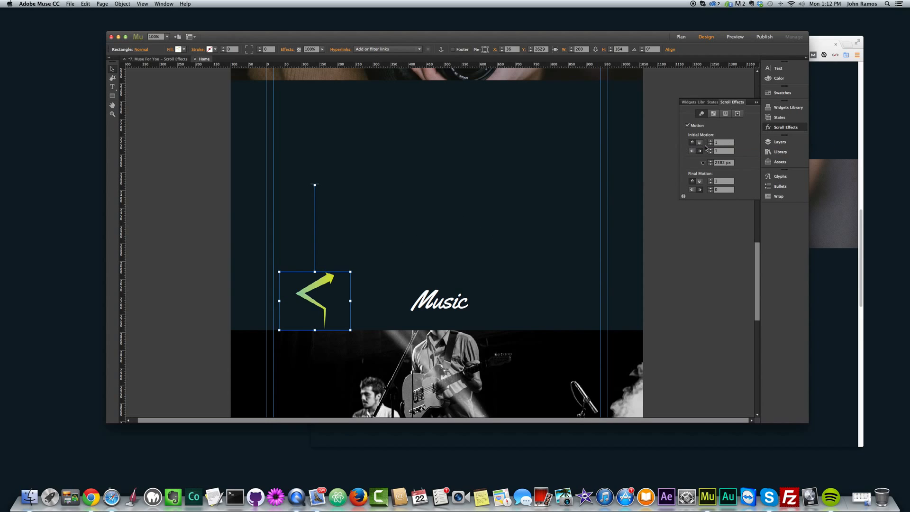
{"action": "left_click", "coordinate": [723, 143]}
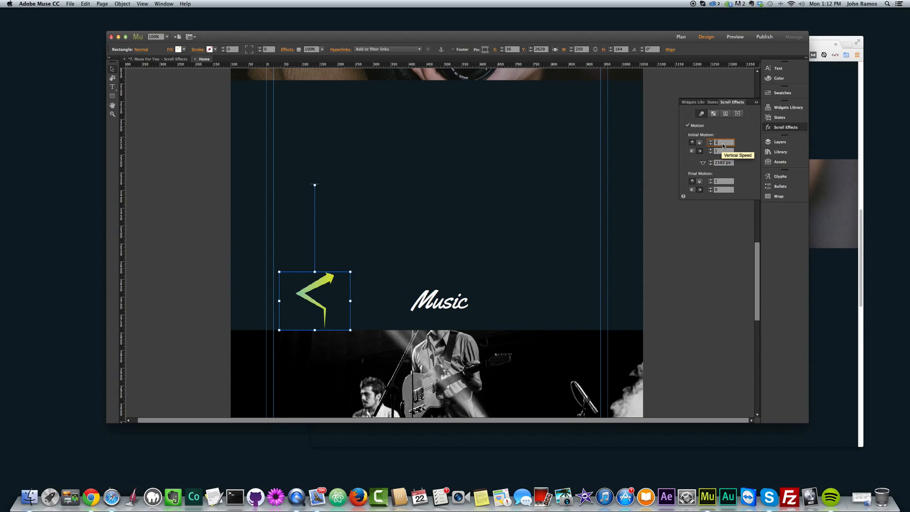
{"action": "left_click", "coordinate": [701, 153]}
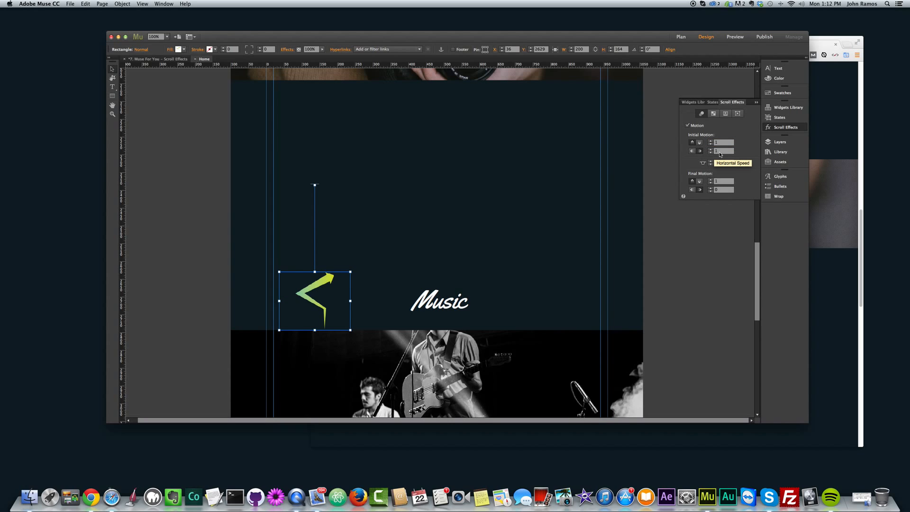
{"action": "left_click_drag", "start_coordinate": [720, 153], "coordinate": [707, 148]}
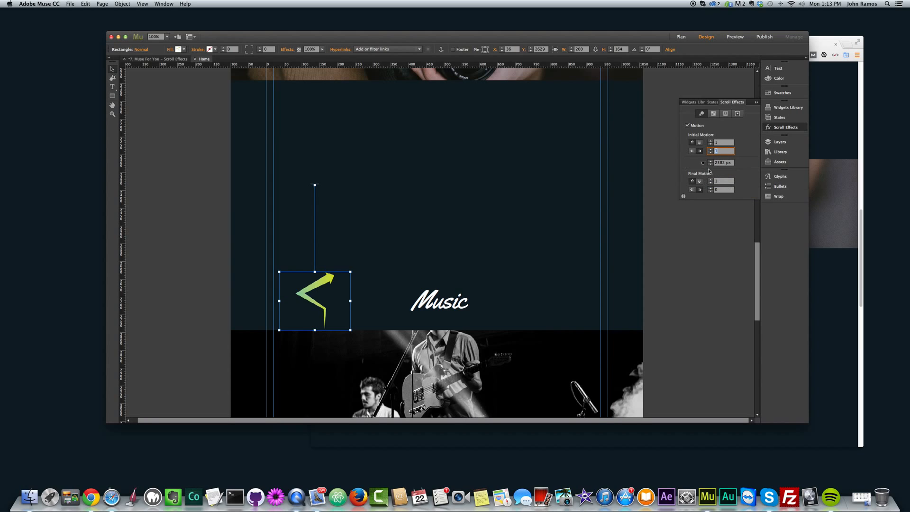
{"action": "left_click", "coordinate": [718, 181]}
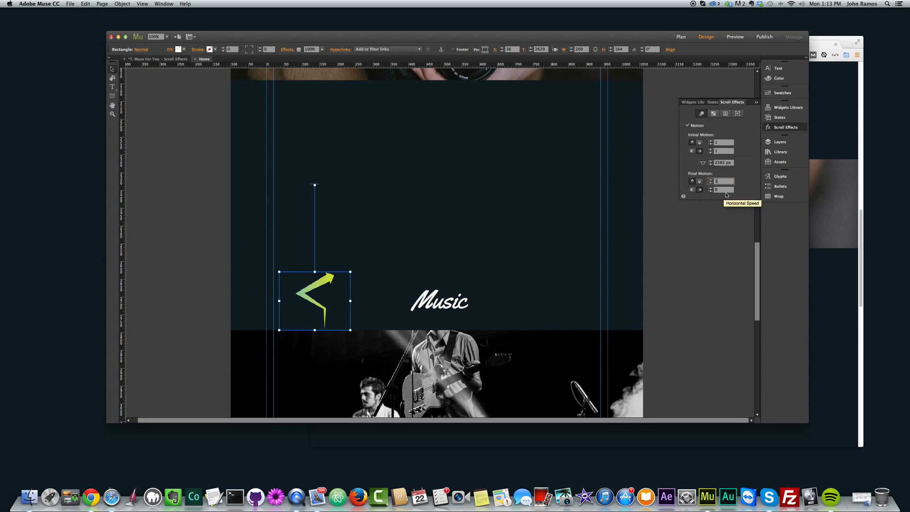
{"action": "left_click", "coordinate": [647, 267]}
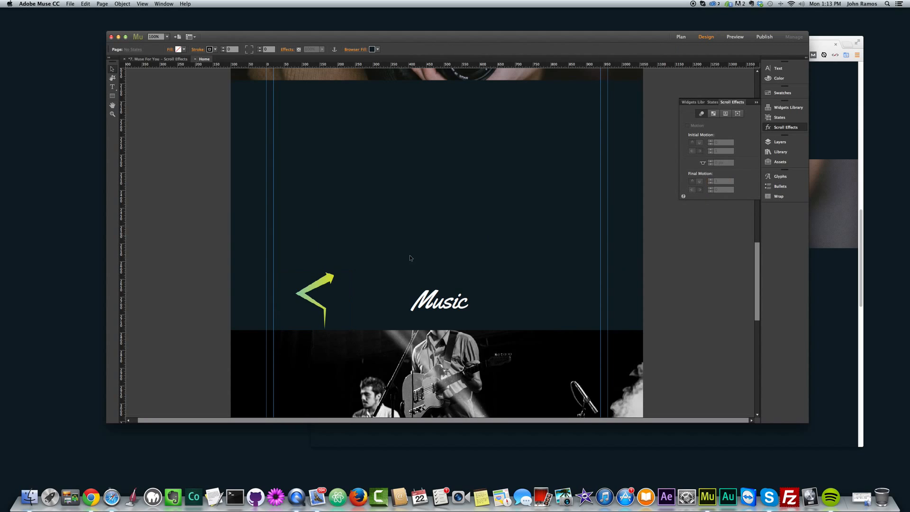
{"action": "left_click", "coordinate": [335, 281]}
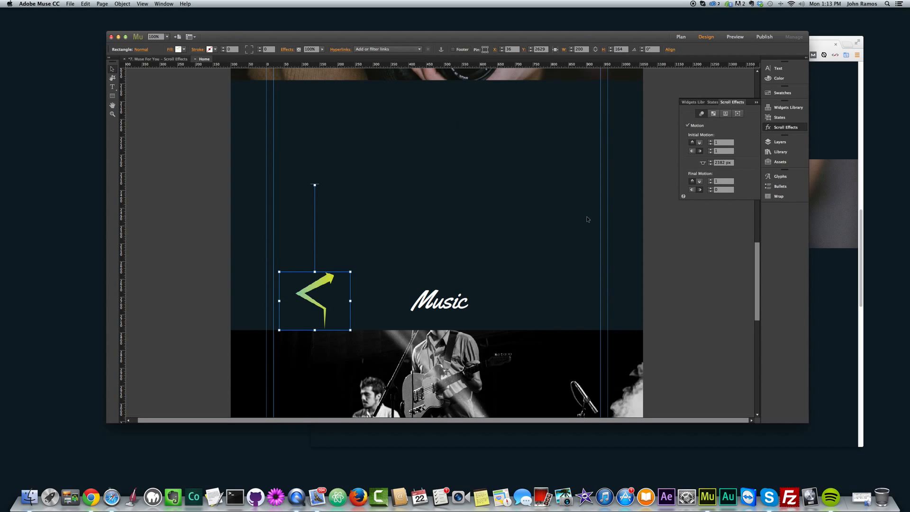
{"action": "left_click", "coordinate": [666, 268]}
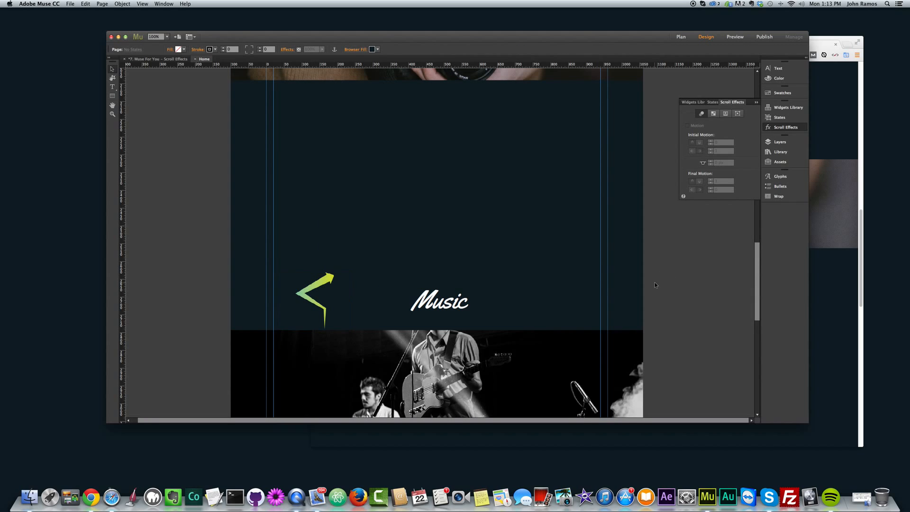
Step: Preview the page in the browser and scroll to the Music section to check the green arrow's motion
{"action": "key", "text": "super+shift+e"}
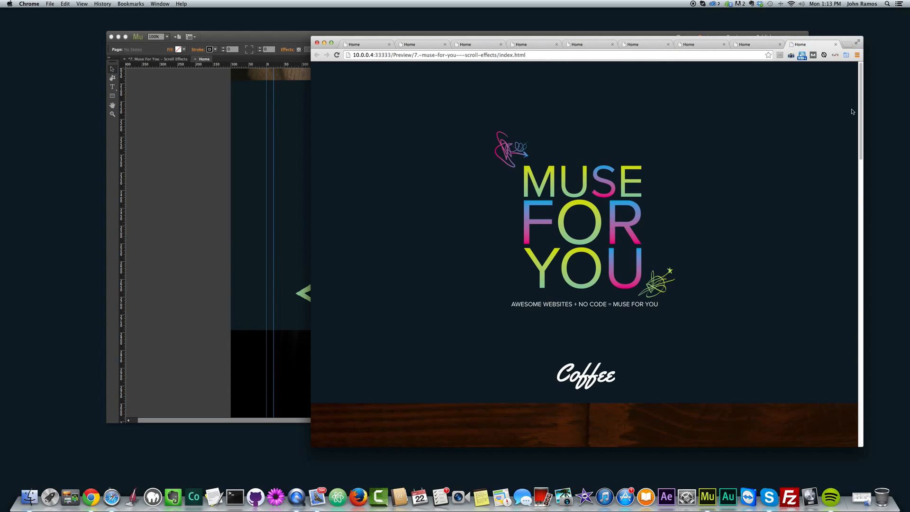
{"action": "left_click_drag", "start_coordinate": [859, 95], "coordinate": [862, 293]}
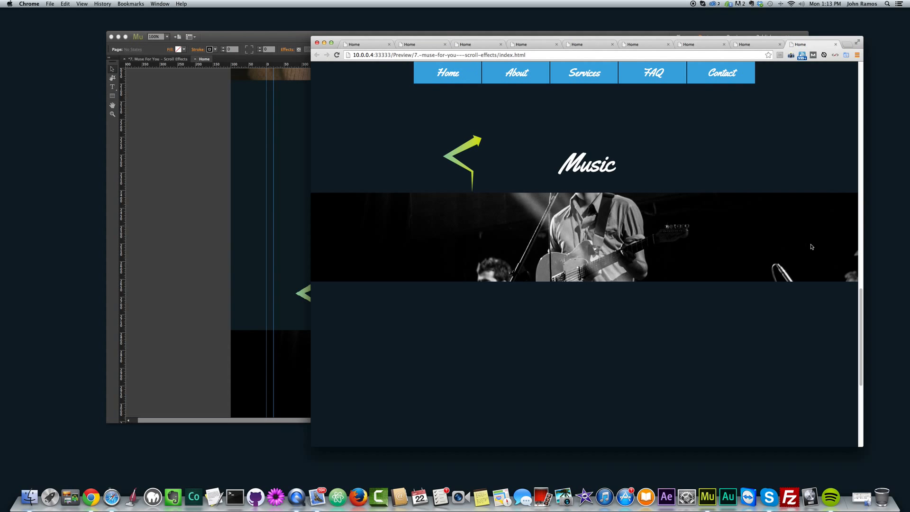
{"action": "mouse_move", "coordinate": [861, 287]}
{"action": "left_mouse_down"}
{"action": "mouse_move", "coordinate": [839, 232]}
{"action": "mouse_move", "coordinate": [848, 296]}
{"action": "mouse_move", "coordinate": [846, 263]}
{"action": "mouse_move", "coordinate": [846, 285]}
{"action": "left_mouse_up"}
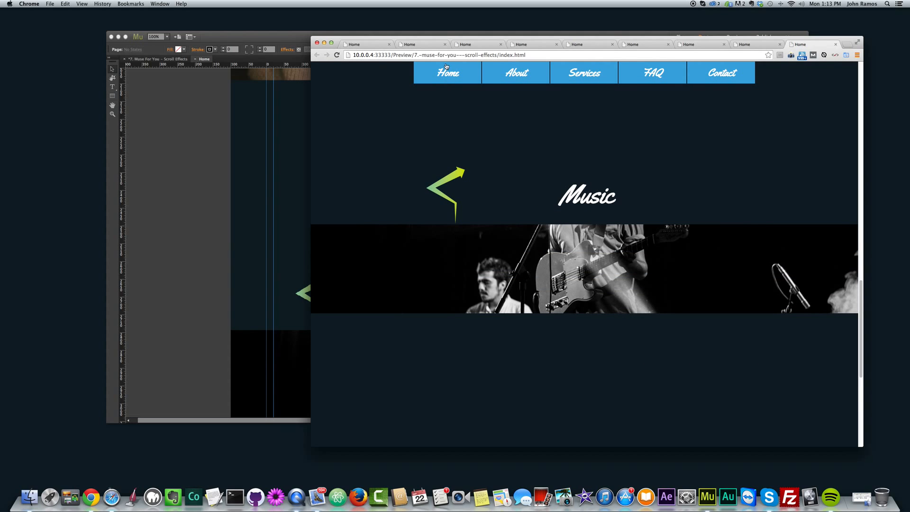
Step: Scroll the preview back to the page start and down to the Coffee section to check the green splatter's motion
{"action": "left_click_drag", "start_coordinate": [857, 321], "coordinate": [816, 222]}
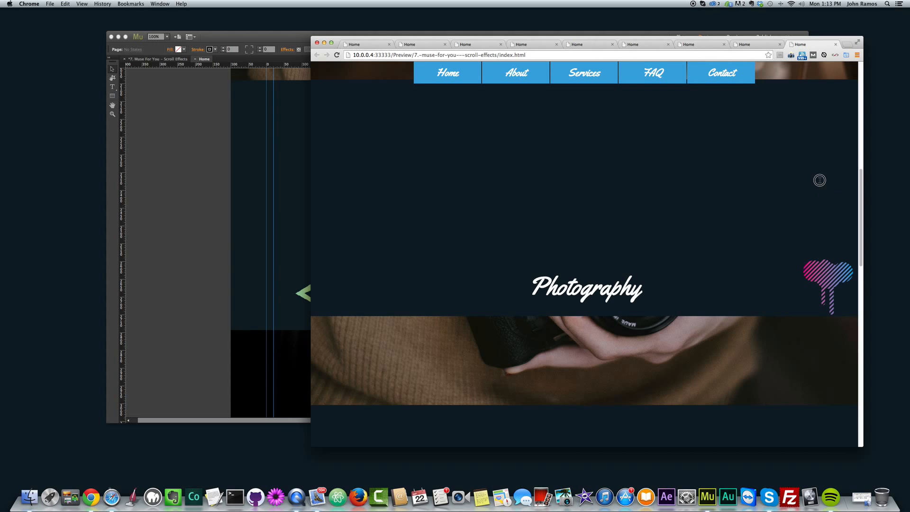
{"action": "left_click_drag", "start_coordinate": [861, 193], "coordinate": [846, 93]}
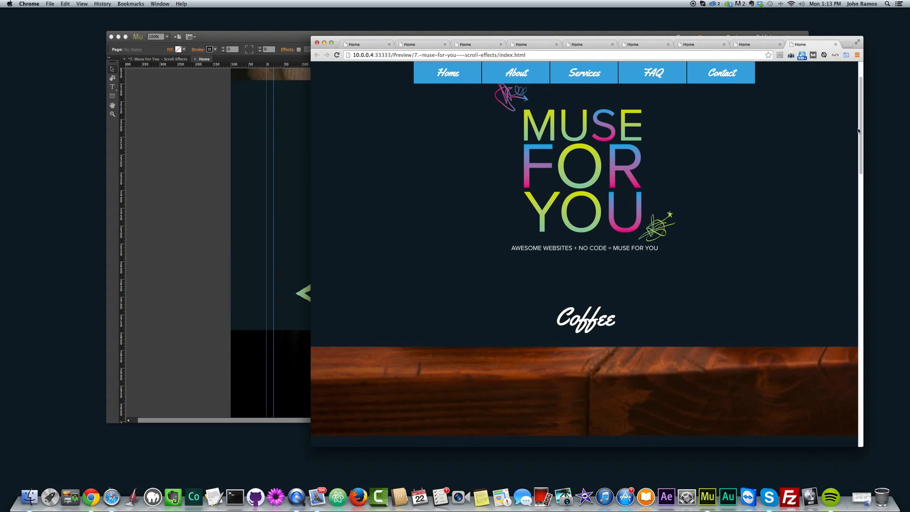
{"action": "scroll", "coordinate": [363, 235], "scroll_direction": "down", "scroll_amount": 3}
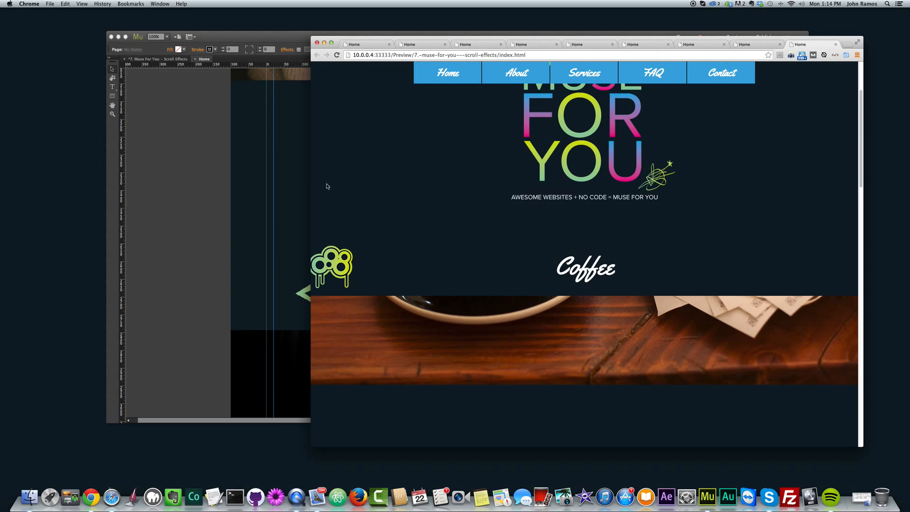
{"action": "left_click_drag", "start_coordinate": [862, 123], "coordinate": [861, 150]}
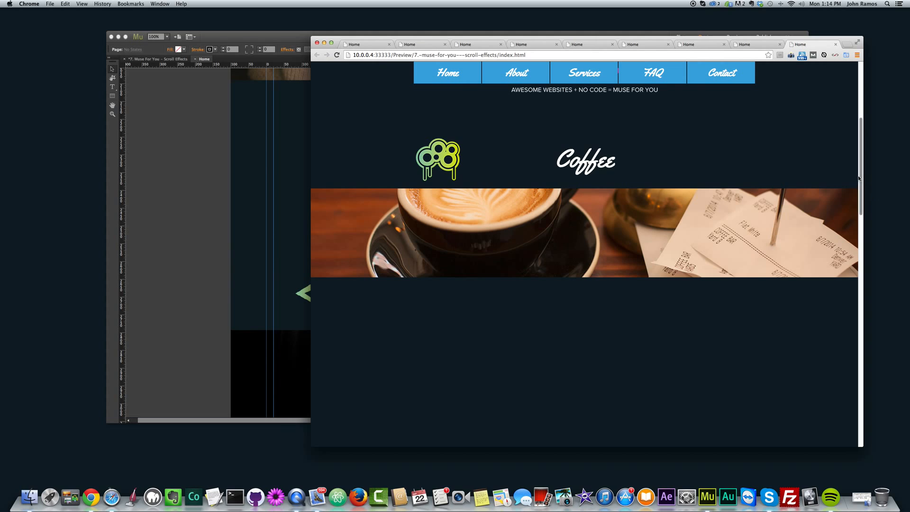
{"action": "left_click_drag", "start_coordinate": [861, 177], "coordinate": [865, 175]}
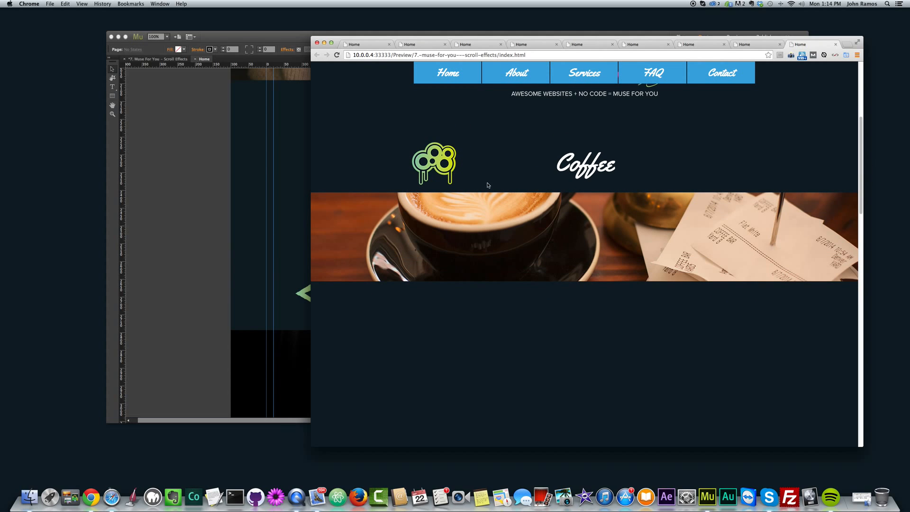
Step: Scroll the preview through the Photography section to the Music section to check the motion effects, and return to Adobe Muse
{"action": "left_click_drag", "start_coordinate": [858, 190], "coordinate": [861, 229]}
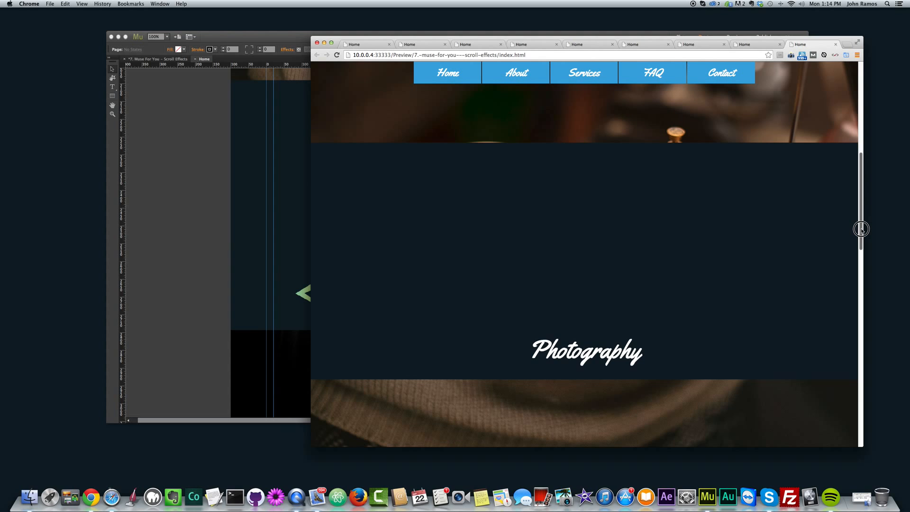
{"action": "left_click_drag", "start_coordinate": [861, 229], "coordinate": [862, 340]}
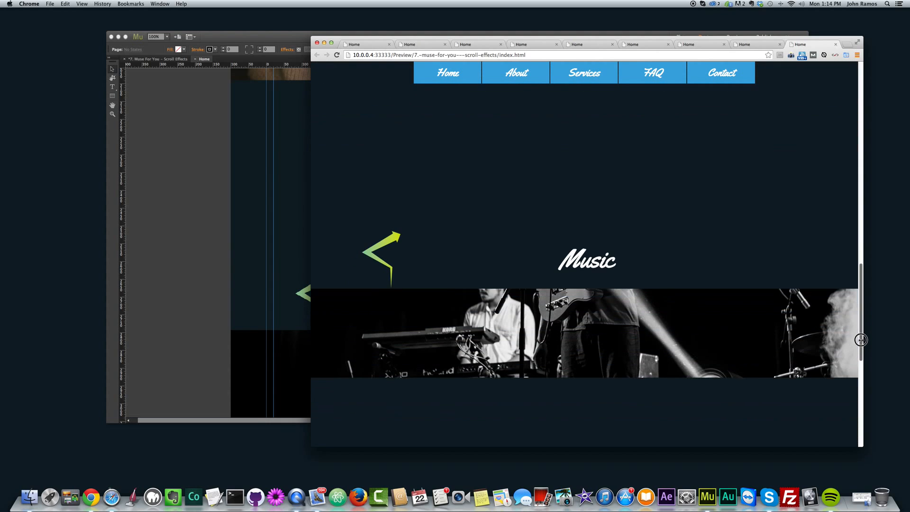
{"action": "left_click_drag", "start_coordinate": [860, 265], "coordinate": [863, 292]}
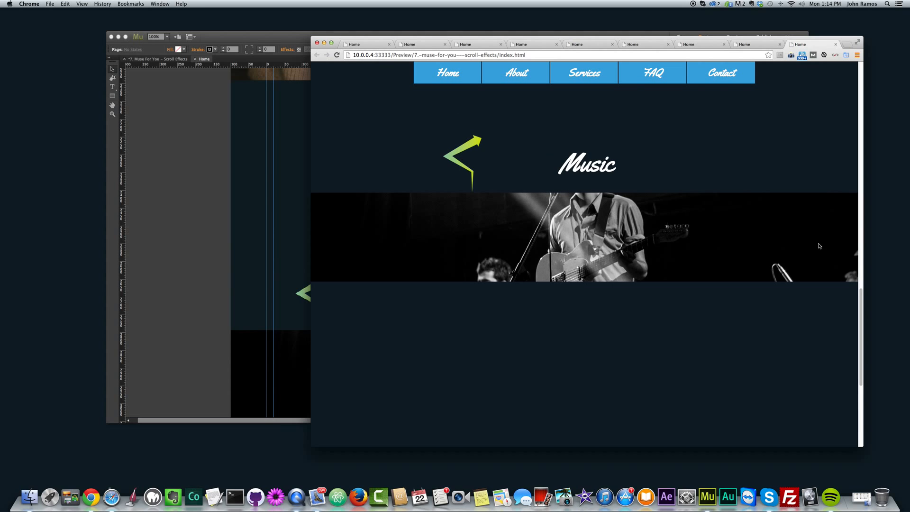
{"action": "left_click_drag", "start_coordinate": [861, 290], "coordinate": [863, 304]}
{"action": "left_click", "coordinate": [201, 243]}
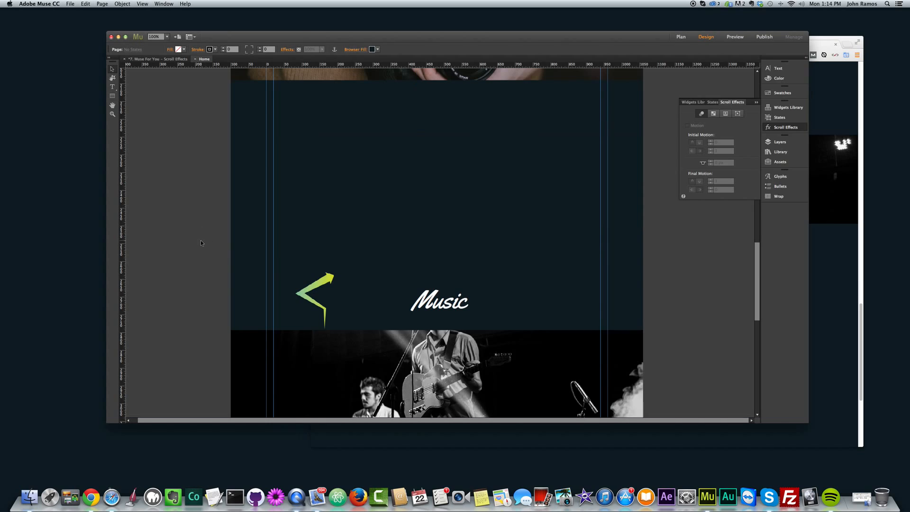
Step: Review the initial and final motion speeds in the guitarist image fill's scroll settings and close them
{"action": "left_click", "coordinate": [412, 380]}
{"action": "scroll", "coordinate": [413, 377], "scroll_direction": "down", "scroll_amount": 4}
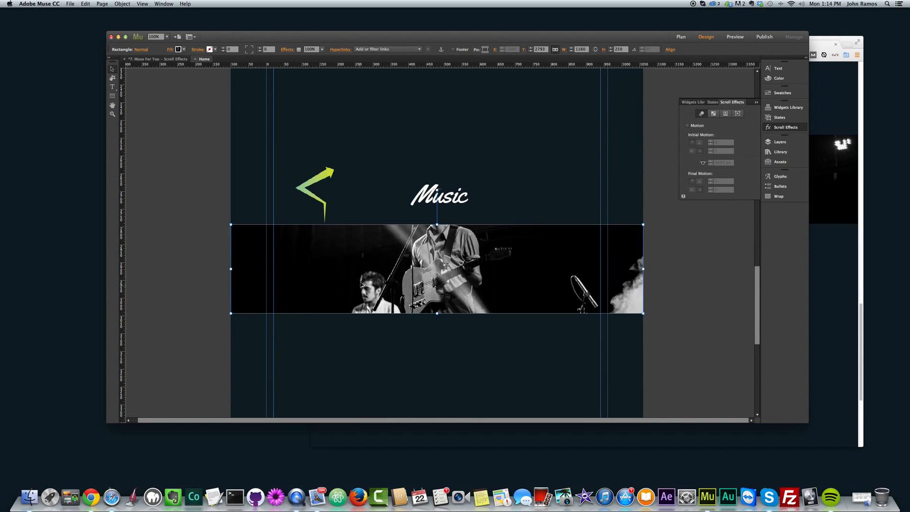
{"action": "left_click", "coordinate": [169, 50]}
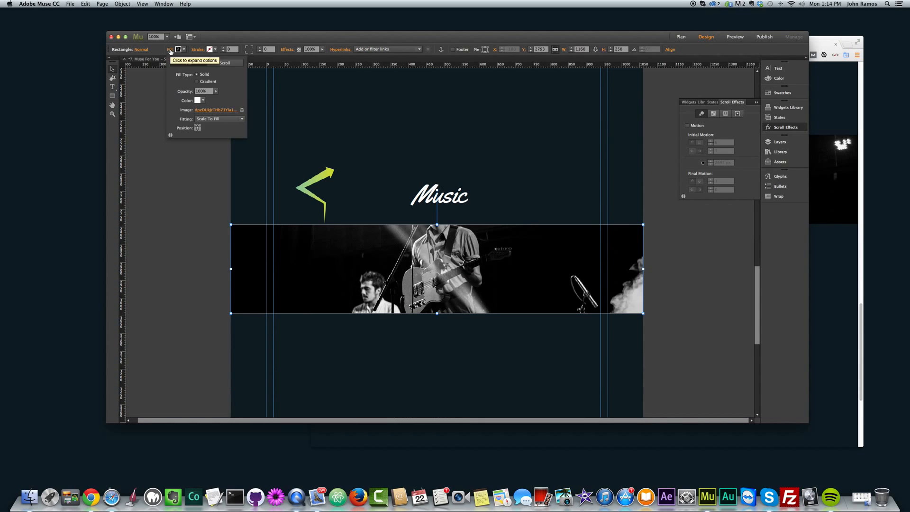
{"action": "left_click", "coordinate": [225, 63]}
{"action": "left_click", "coordinate": [174, 75]}
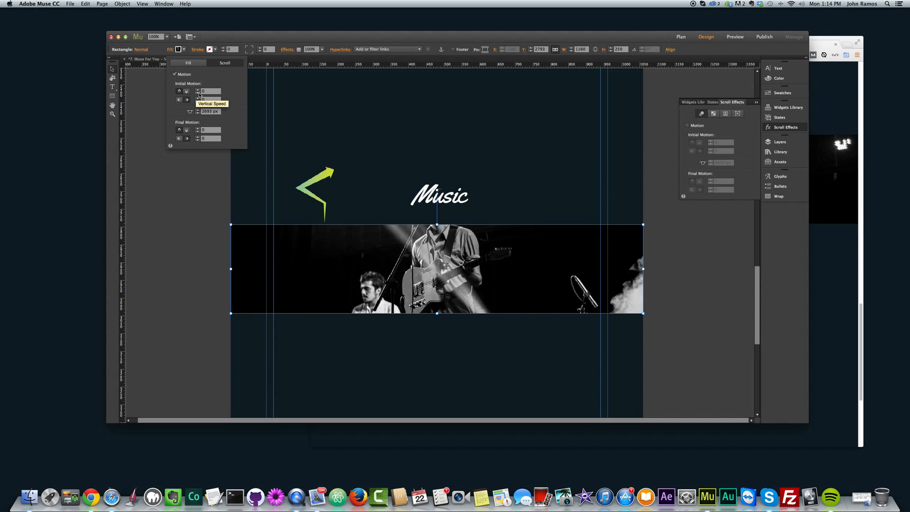
{"action": "left_click", "coordinate": [211, 100]}
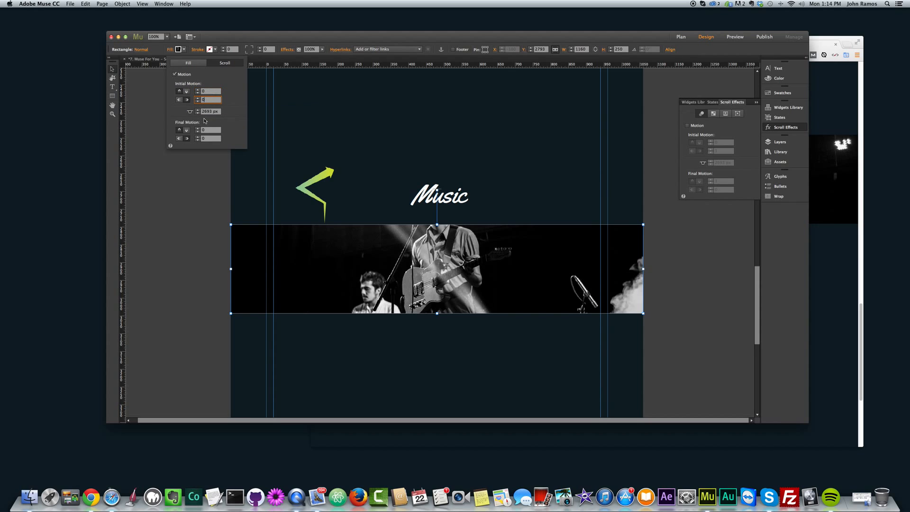
{"action": "left_click", "coordinate": [208, 130]}
{"action": "left_click", "coordinate": [206, 139]}
{"action": "left_click", "coordinate": [189, 259]}
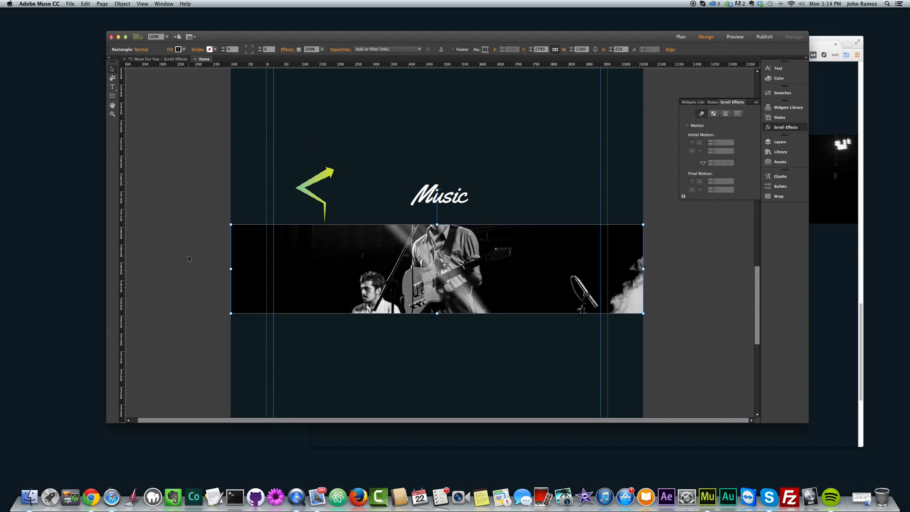
Step: Preview the page in the browser and scroll around the Coffee section to check the splatter and image fill motion
{"action": "key", "text": "super+alt+e"}
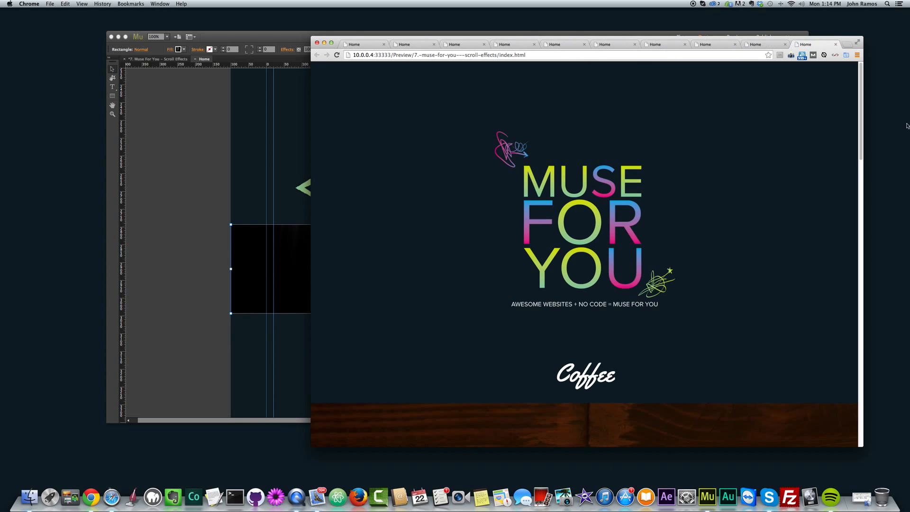
{"action": "left_click_drag", "start_coordinate": [862, 94], "coordinate": [867, 132]}
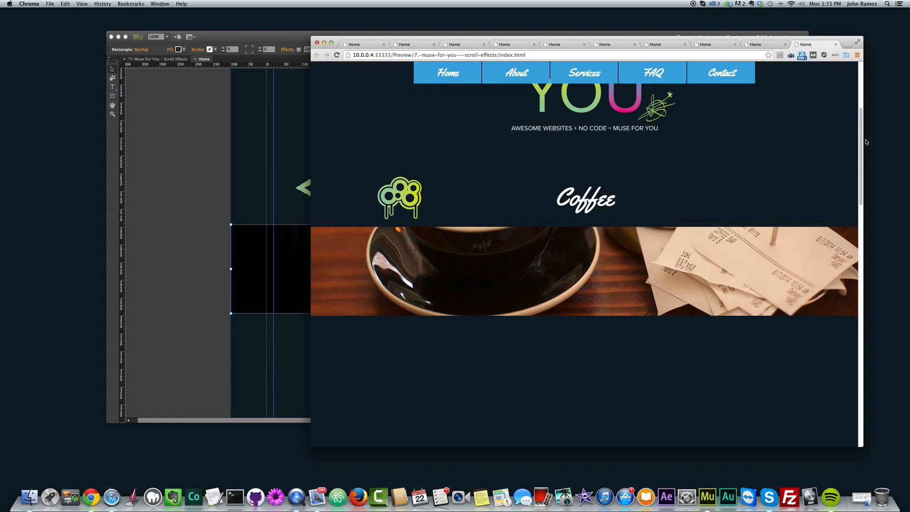
{"action": "left_click_drag", "start_coordinate": [861, 132], "coordinate": [857, 112]}
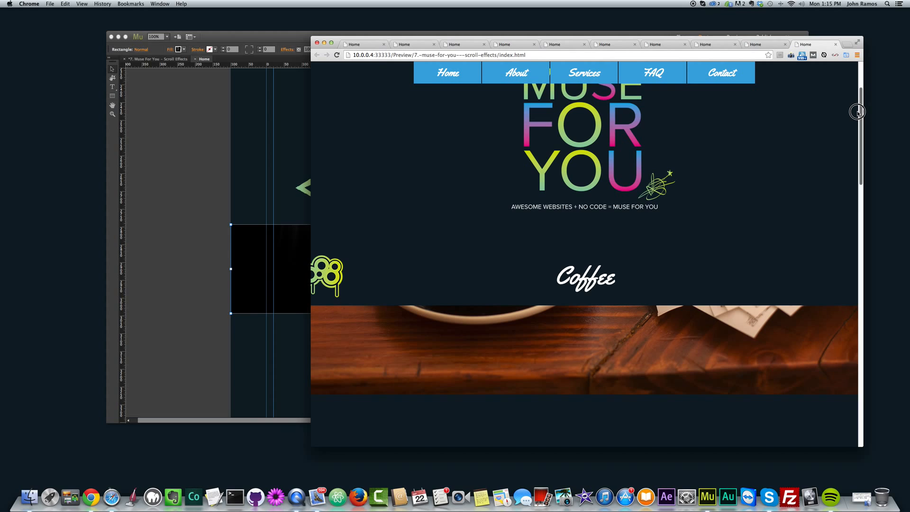
Step: Switch to Adobe Muse and review the initial and final motion settings of the arrow graphic beside the Music heading
{"action": "left_click", "coordinate": [221, 187]}
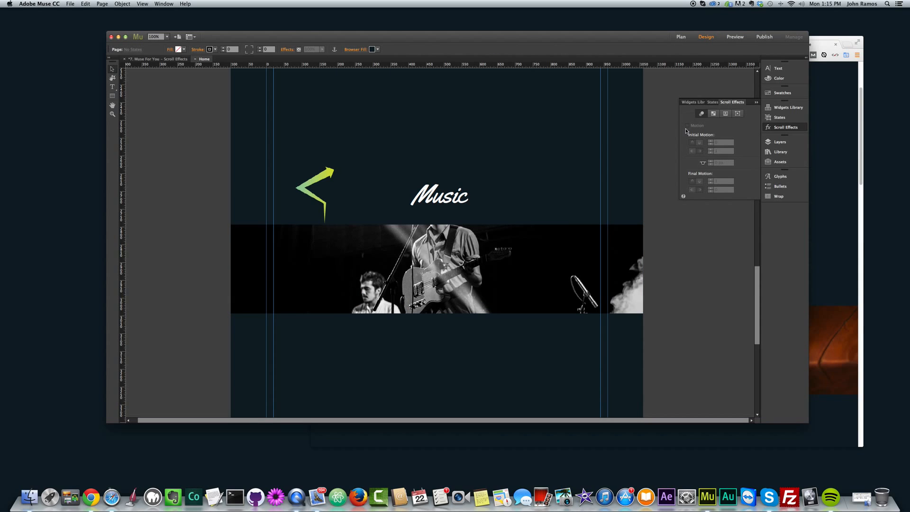
{"action": "left_click", "coordinate": [315, 195]}
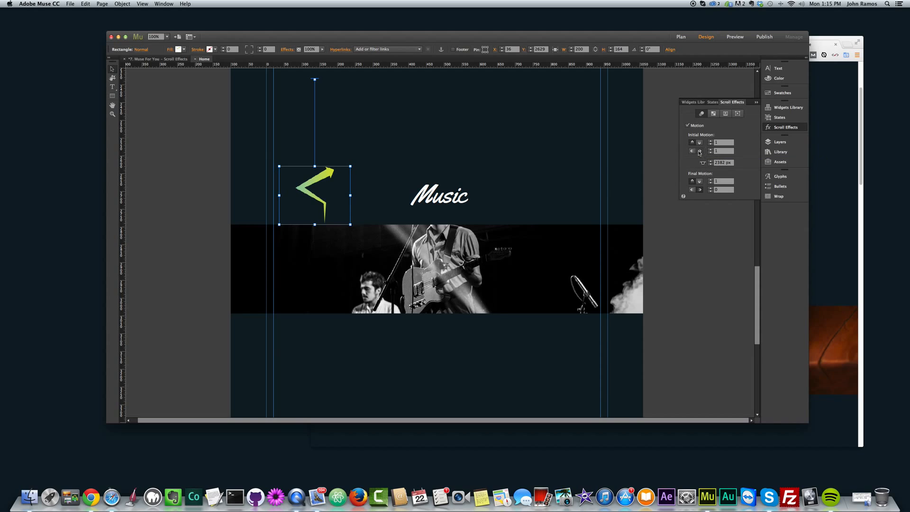
{"action": "left_click", "coordinate": [699, 182]}
Step: Return to the browser preview and scroll through the Photography section to the Music section to check the splatter and arrow motion
{"action": "left_click", "coordinate": [835, 197]}
{"action": "left_click_drag", "start_coordinate": [860, 161], "coordinate": [856, 234]}
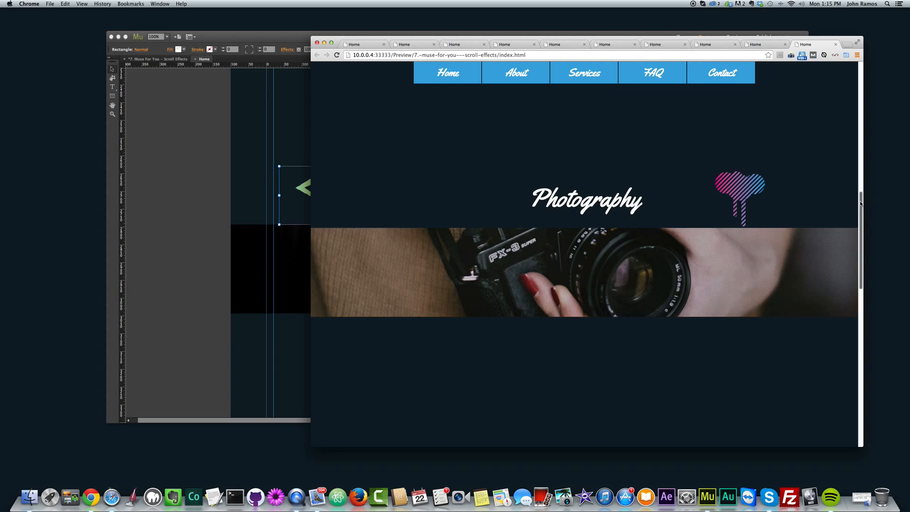
{"action": "left_click_drag", "start_coordinate": [861, 202], "coordinate": [861, 203]}
{"action": "scroll", "coordinate": [857, 208], "scroll_direction": "down", "scroll_amount": 2}
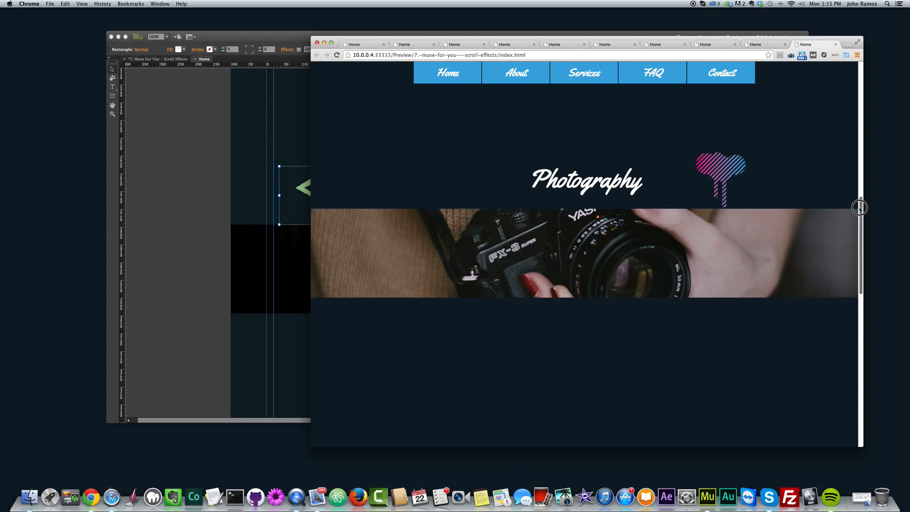
{"action": "left_click_drag", "start_coordinate": [861, 203], "coordinate": [856, 271]}
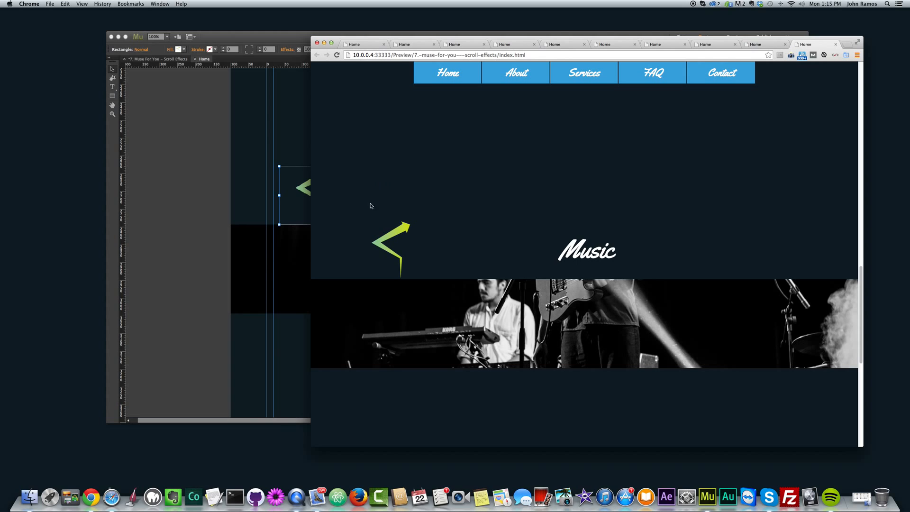
Step: Scroll further through the Music section to check the arrow's final motion, and return to the start of the page
{"action": "left_click_drag", "start_coordinate": [860, 288], "coordinate": [860, 305]}
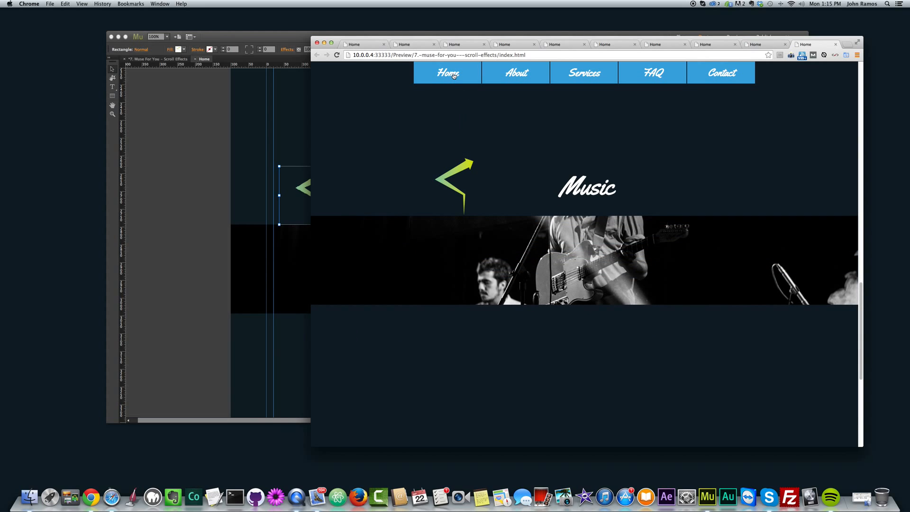
{"action": "left_click_drag", "start_coordinate": [863, 288], "coordinate": [861, 297]}
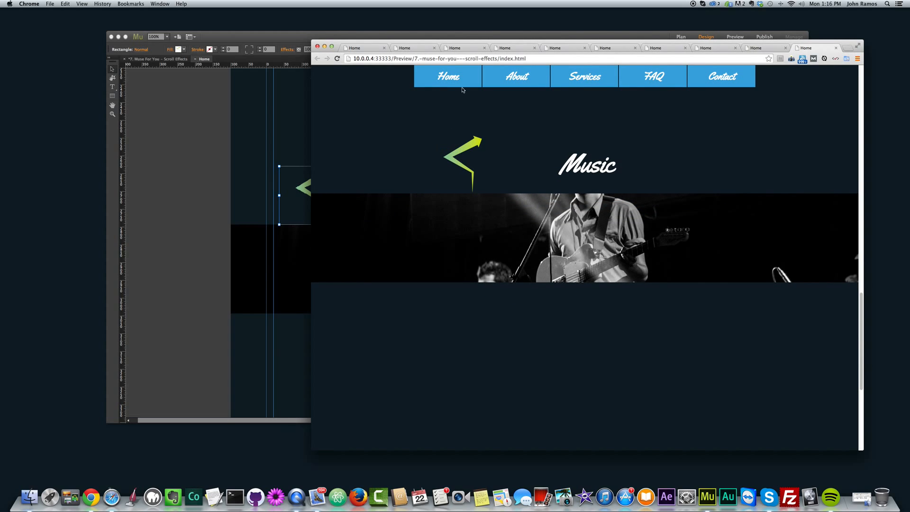
{"action": "left_click_drag", "start_coordinate": [862, 296], "coordinate": [863, 296]}
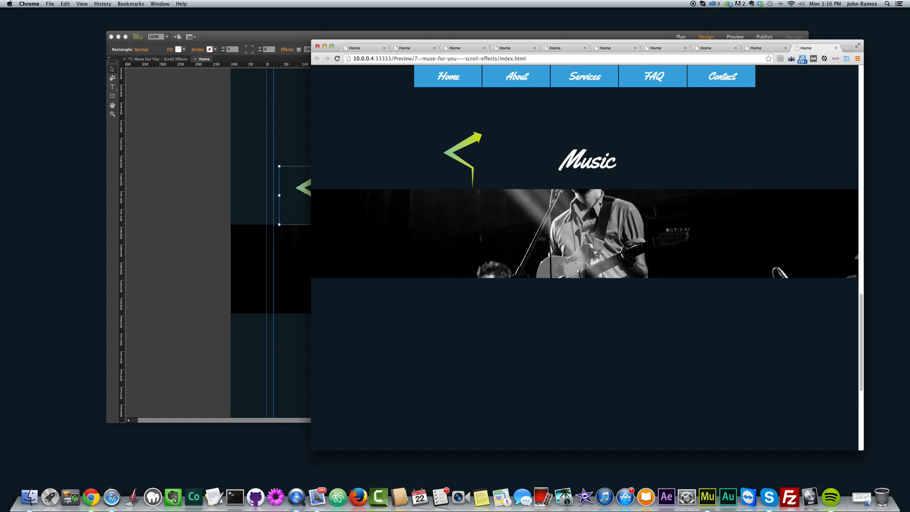
{"action": "left_click_drag", "start_coordinate": [861, 349], "coordinate": [859, 120]}
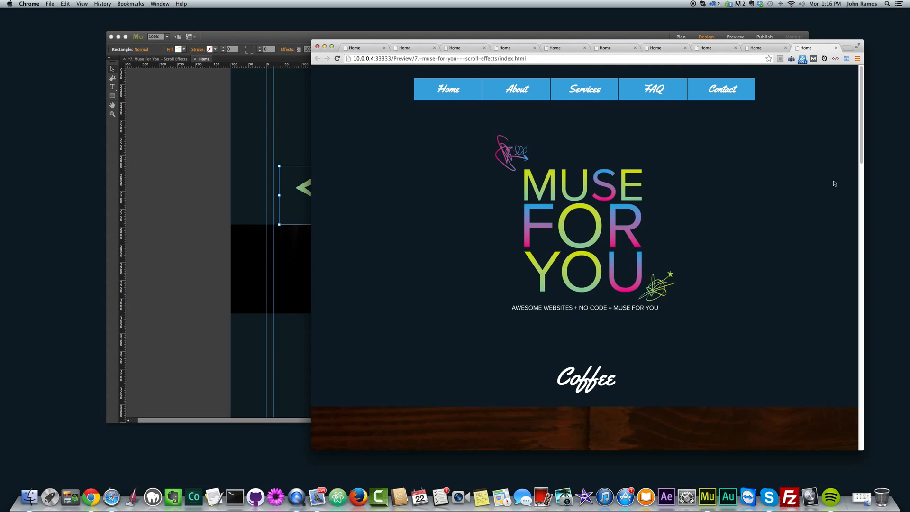
{"action": "mouse_move", "coordinate": [861, 154]}
{"action": "left_mouse_down"}
{"action": "mouse_move", "coordinate": [861, 161]}
{"action": "mouse_move", "coordinate": [863, 147]}
{"action": "left_mouse_up"}
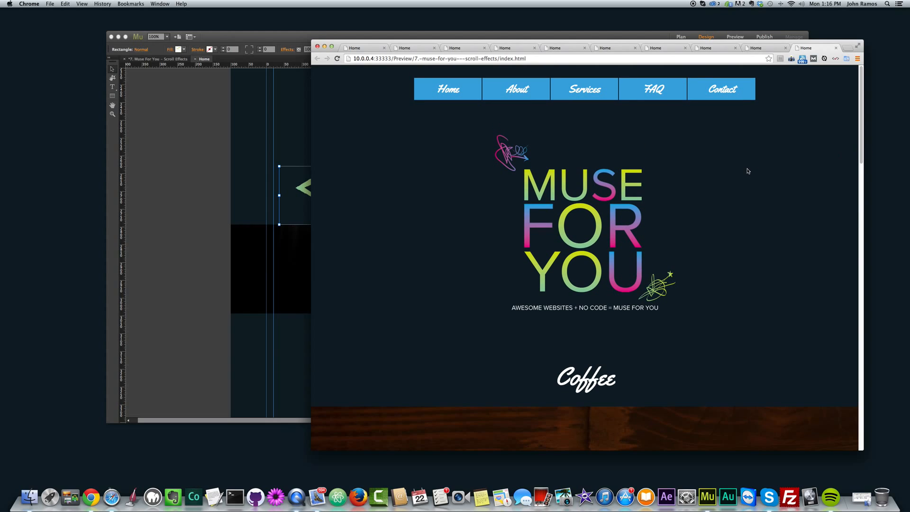